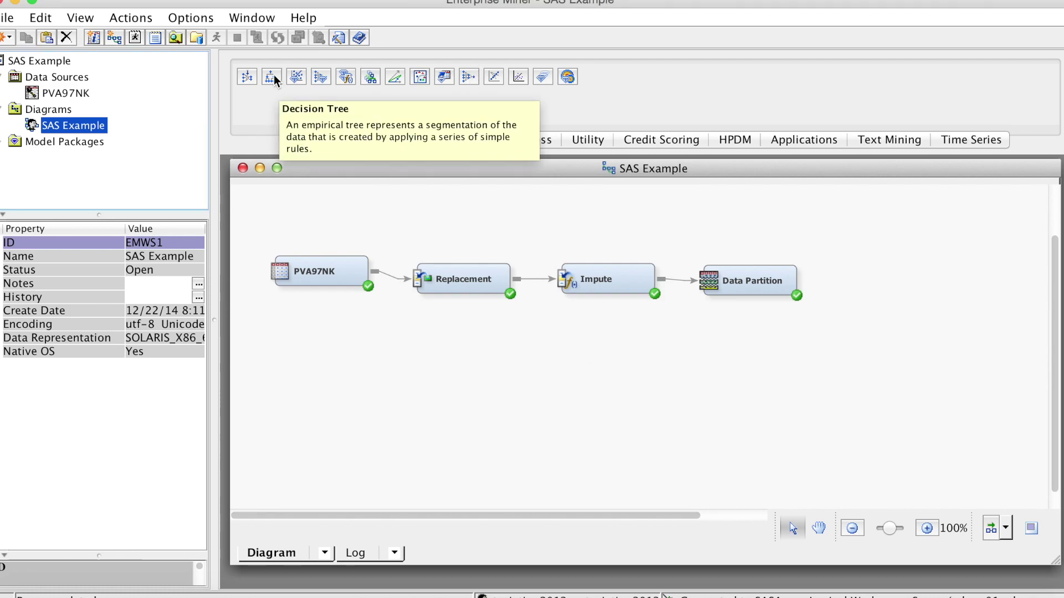
- Add a Decision Tree node to the diagram and connect the Data Partition node to it
{"action": "left_click_drag", "start_coordinate": [274, 75], "coordinate": [885, 285]}
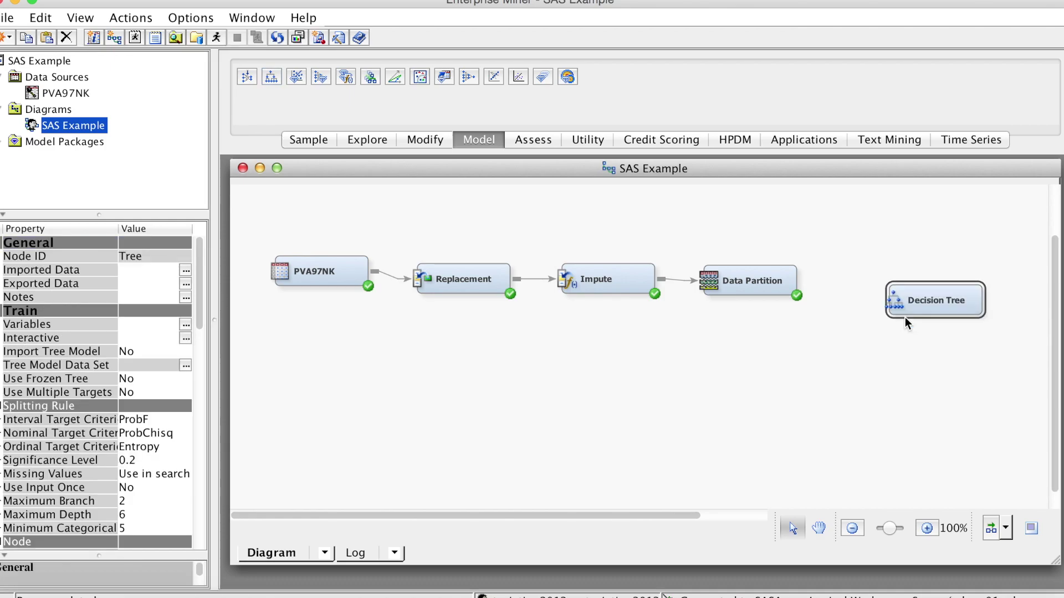
{"action": "left_click_drag", "start_coordinate": [800, 279], "coordinate": [889, 298]}
- Examine the root node's candidate splits and the GiftCnt36 split rule in the interactive tree, cancelling without splitting
{"action": "left_click", "coordinate": [186, 338]}
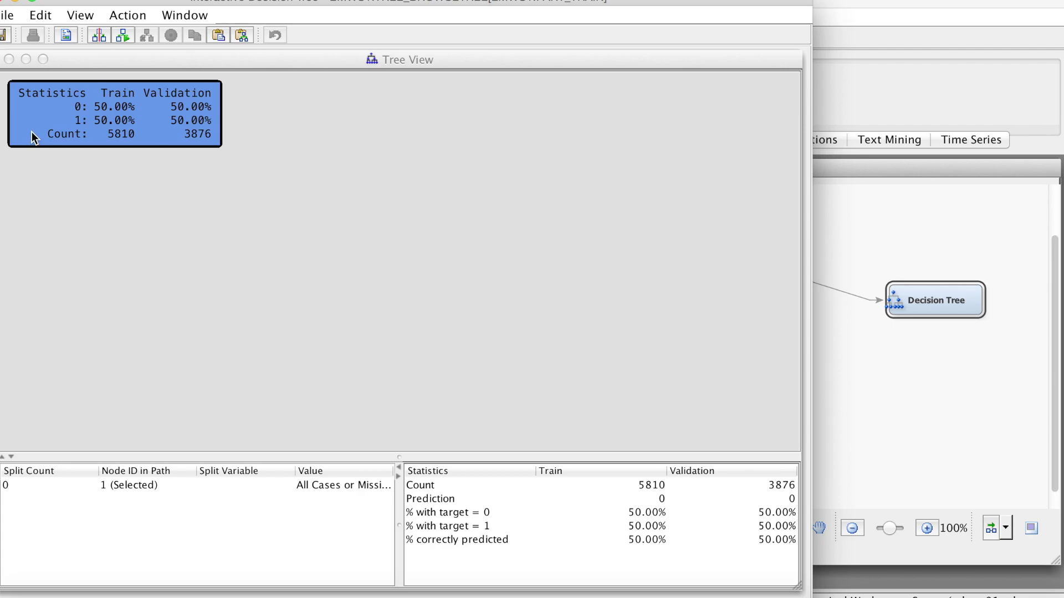
{"action": "right_click", "coordinate": [52, 111]}
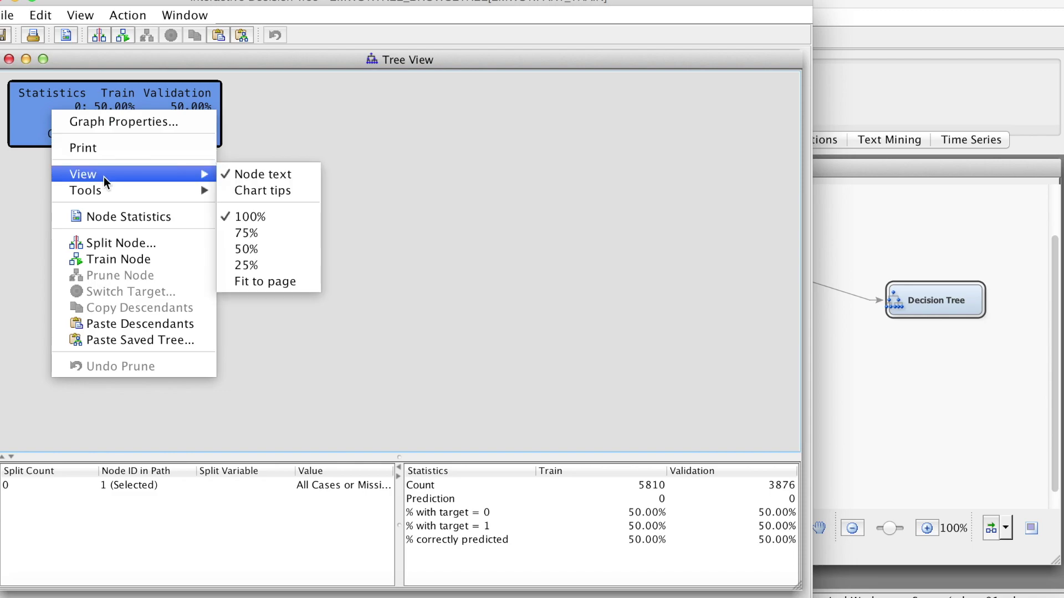
{"action": "left_click", "coordinate": [100, 242]}
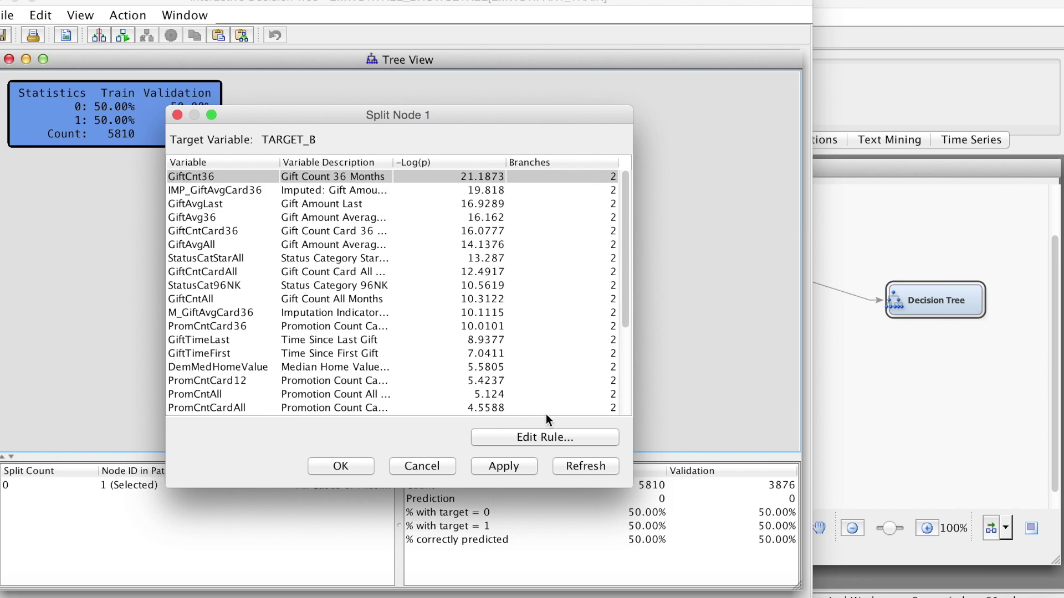
{"action": "left_click", "coordinate": [558, 434]}
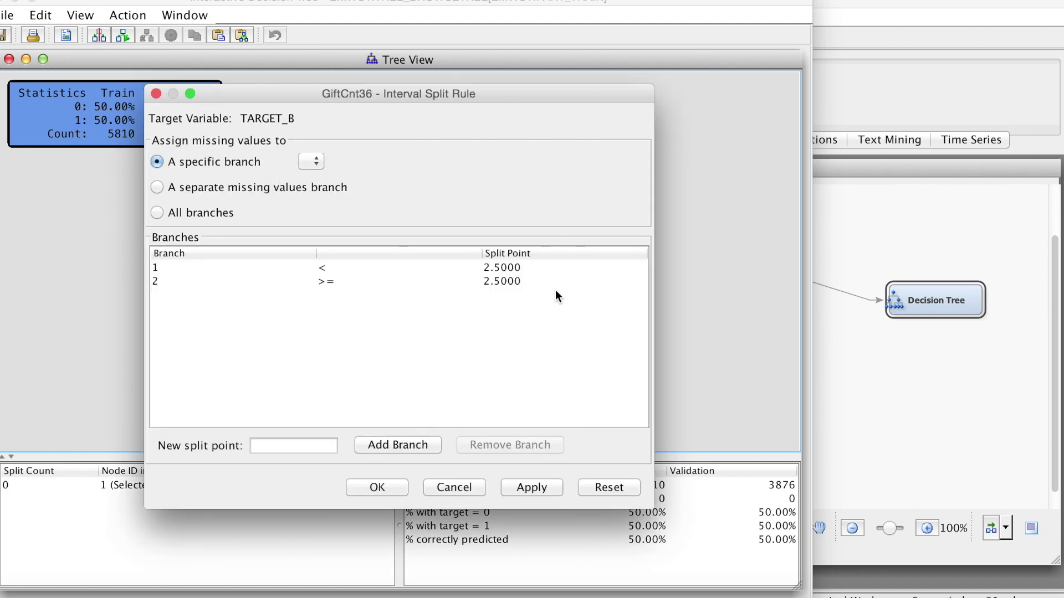
{"action": "left_click", "coordinate": [452, 488]}
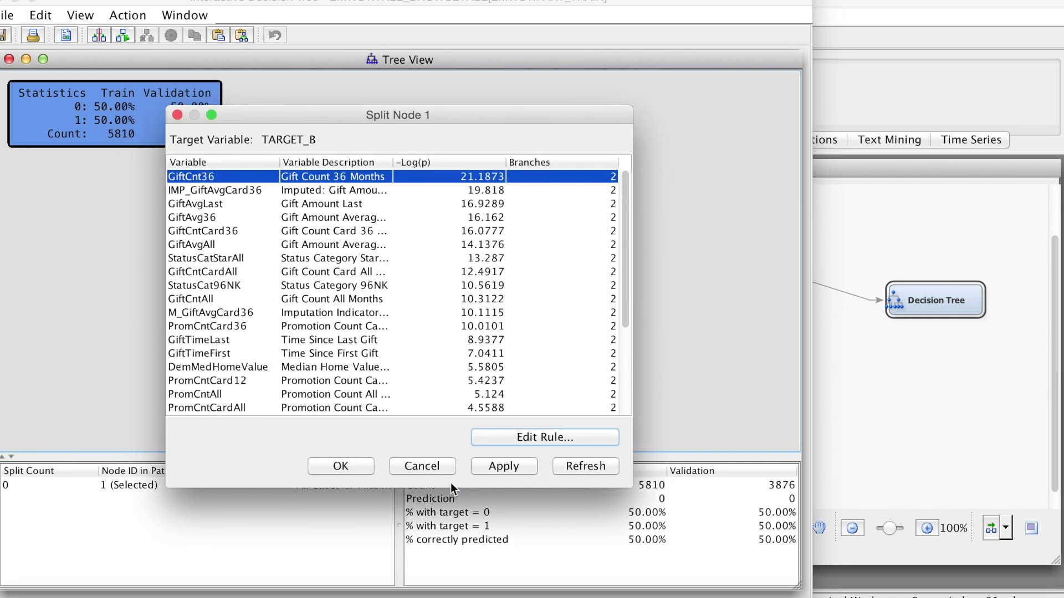
{"action": "left_click", "coordinate": [427, 468]}
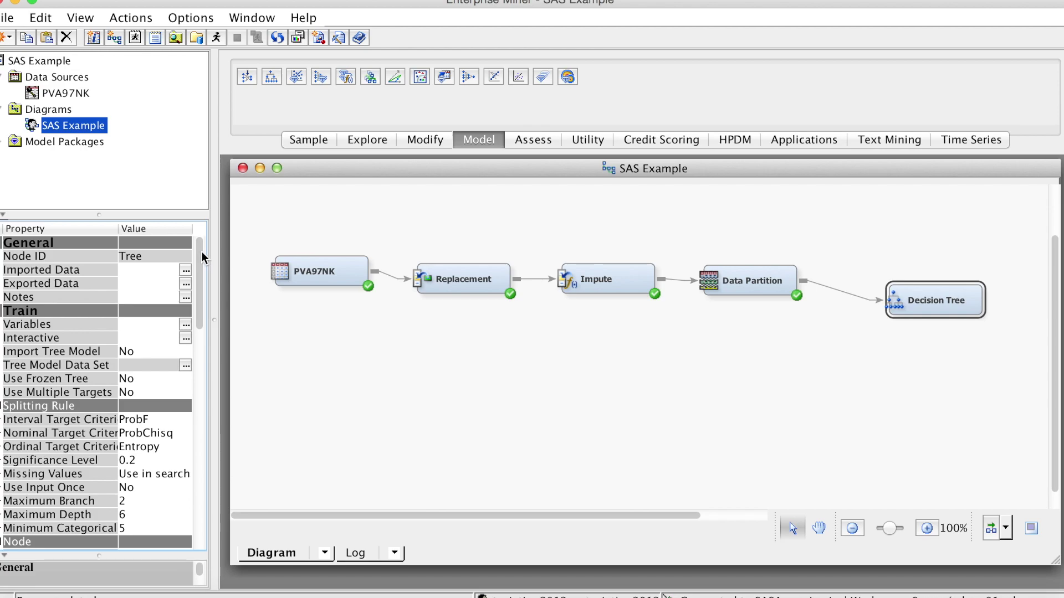
- Review the Decision Tree node's splitting rule, node and subtree properties, and open the Assessment Measure choices
{"action": "left_click_drag", "start_coordinate": [202, 251], "coordinate": [214, 300]}
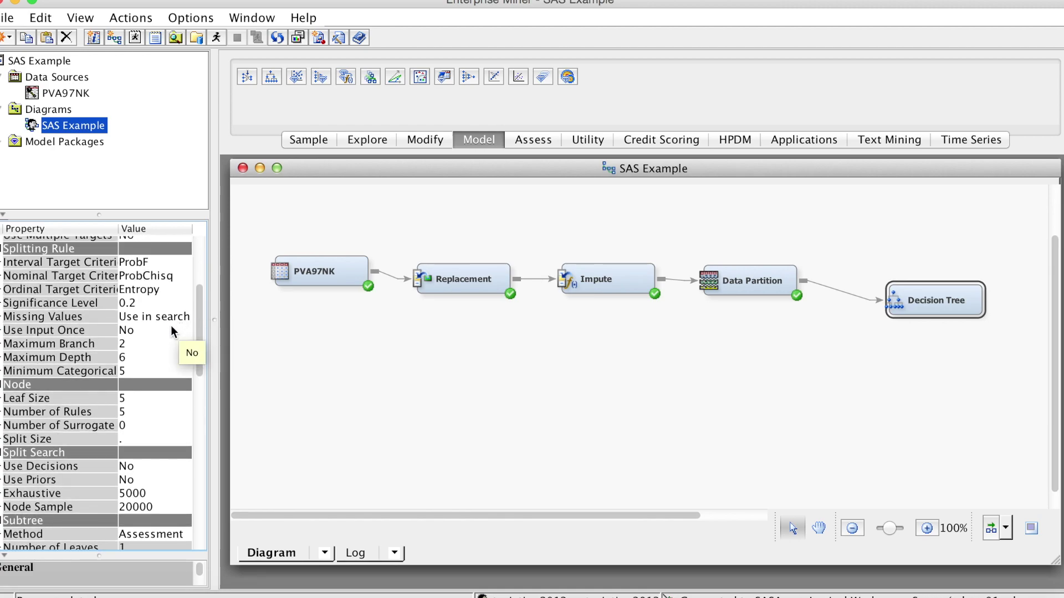
{"action": "mouse_move", "coordinate": [93, 348]}
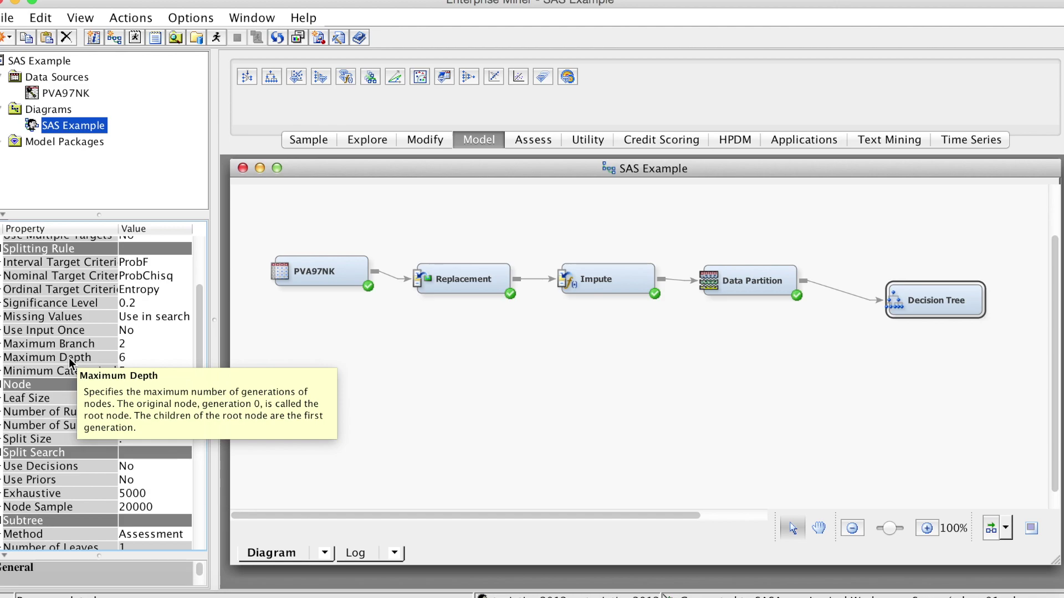
{"action": "mouse_move", "coordinate": [100, 400]}
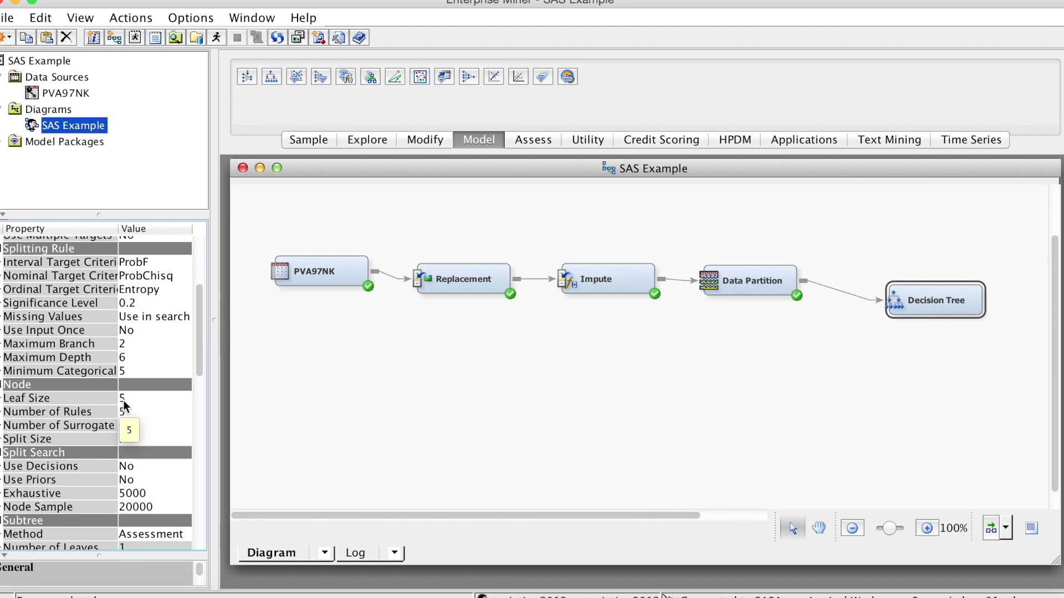
{"action": "left_click_drag", "start_coordinate": [197, 357], "coordinate": [200, 396]}
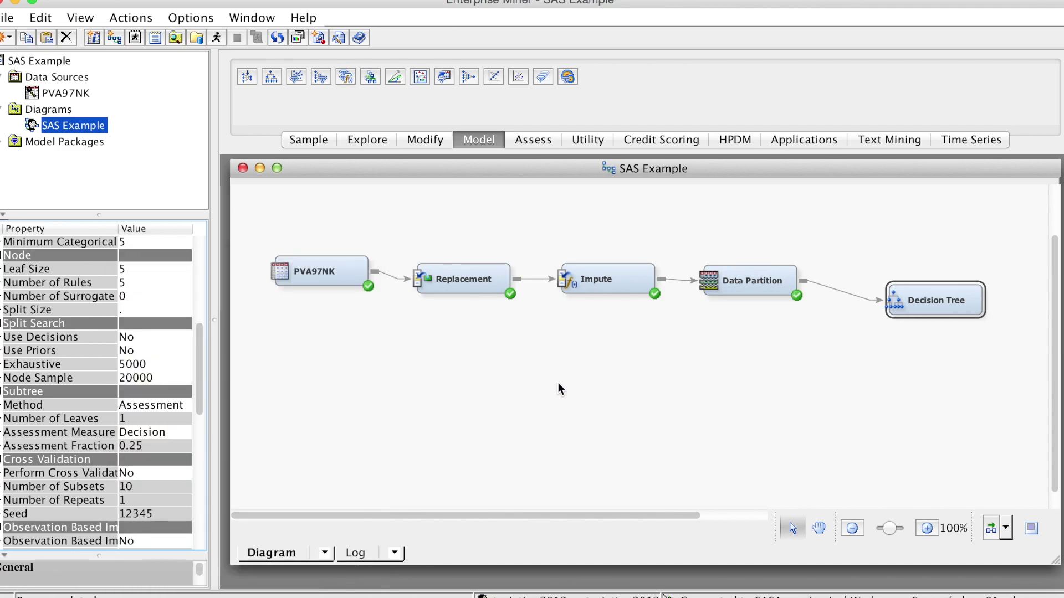
{"action": "left_click", "coordinate": [181, 433]}
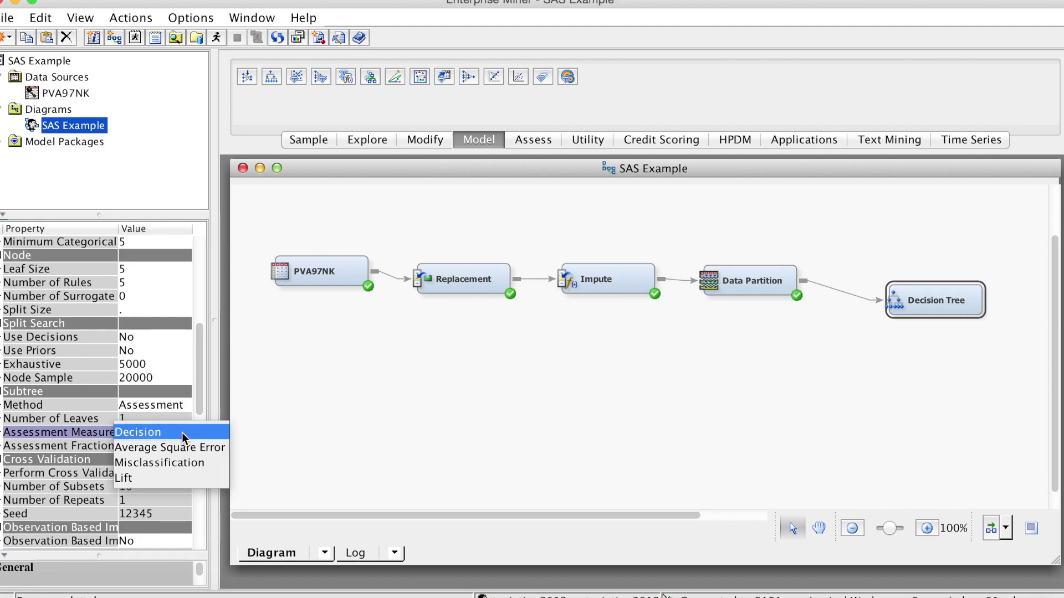
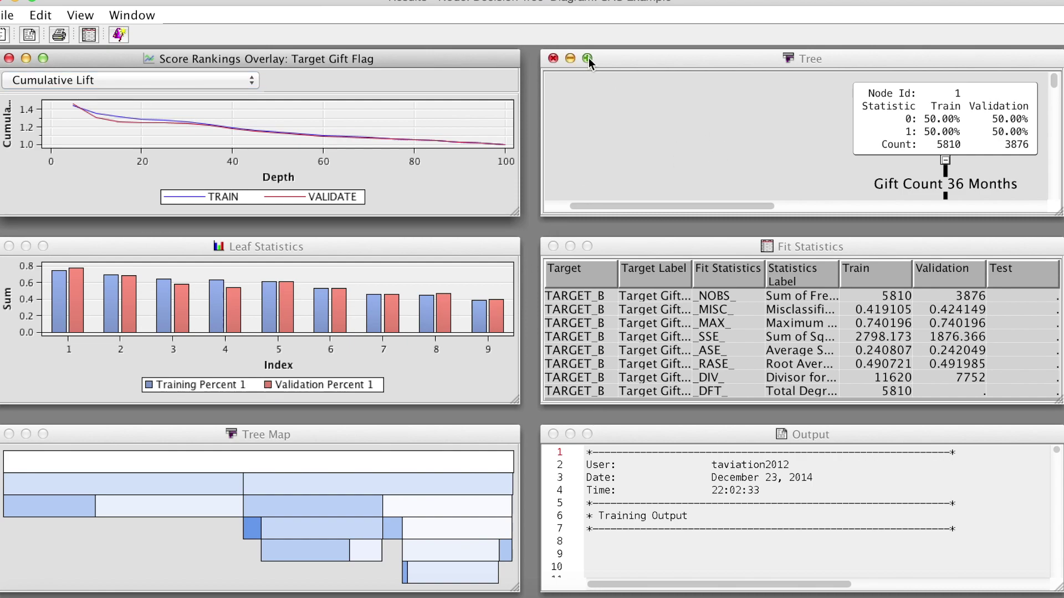
- Enlarge the resulting tree and examine its splits from the Gift Count 36 Months root down to the deepest leaves
{"action": "left_click", "coordinate": [684, 142]}
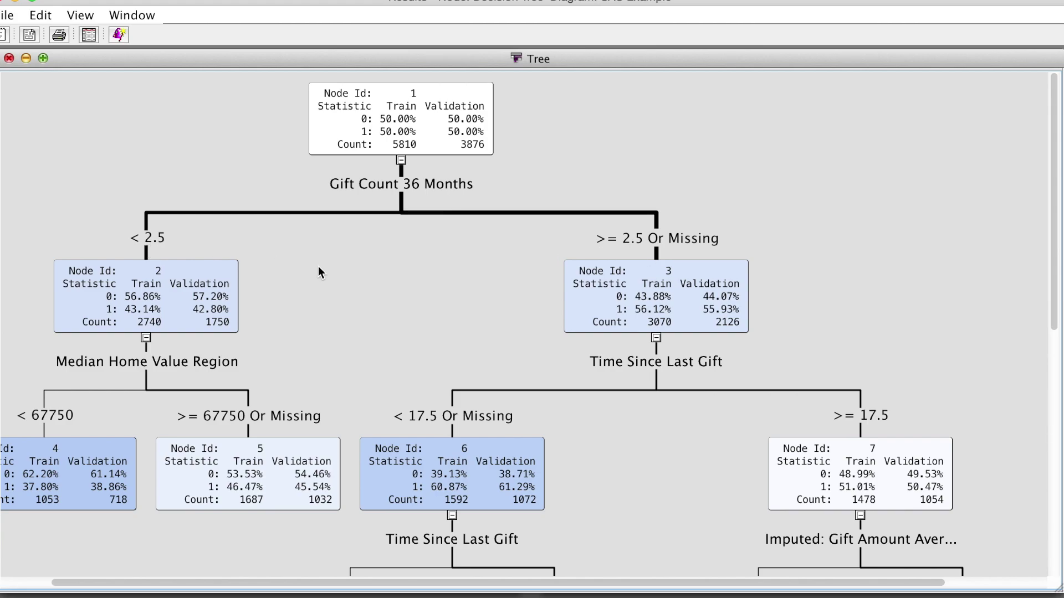
{"action": "scroll", "coordinate": [319, 267], "scroll_direction": "down", "scroll_amount": 1}
{"action": "scroll", "coordinate": [325, 269], "scroll_direction": "down", "scroll_amount": 1}
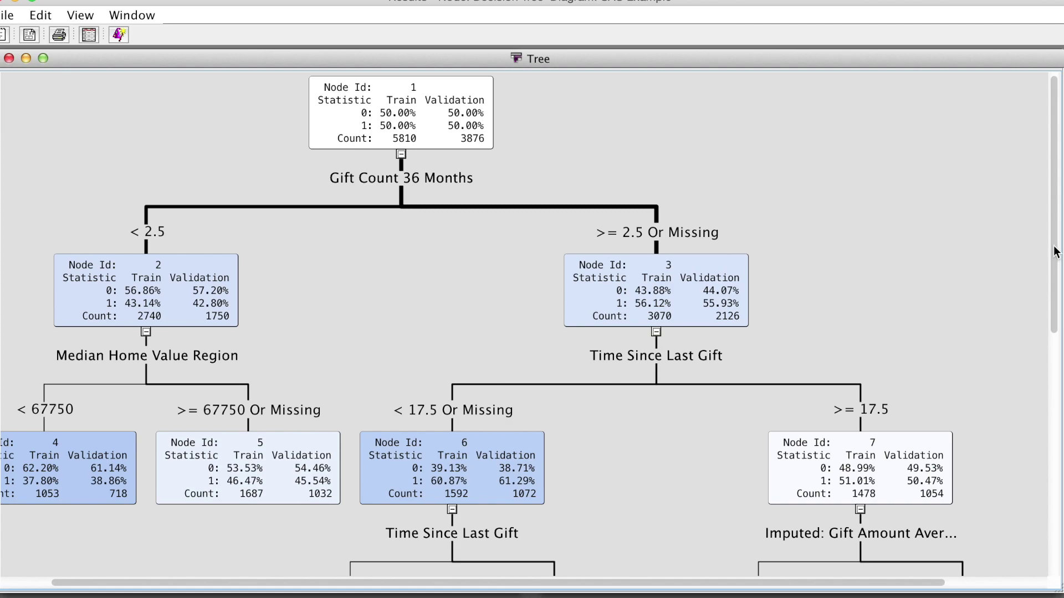
{"action": "scroll", "coordinate": [1060, 266], "scroll_direction": "down", "scroll_amount": 3}
{"action": "scroll", "coordinate": [1060, 291], "scroll_direction": "down", "scroll_amount": 8}
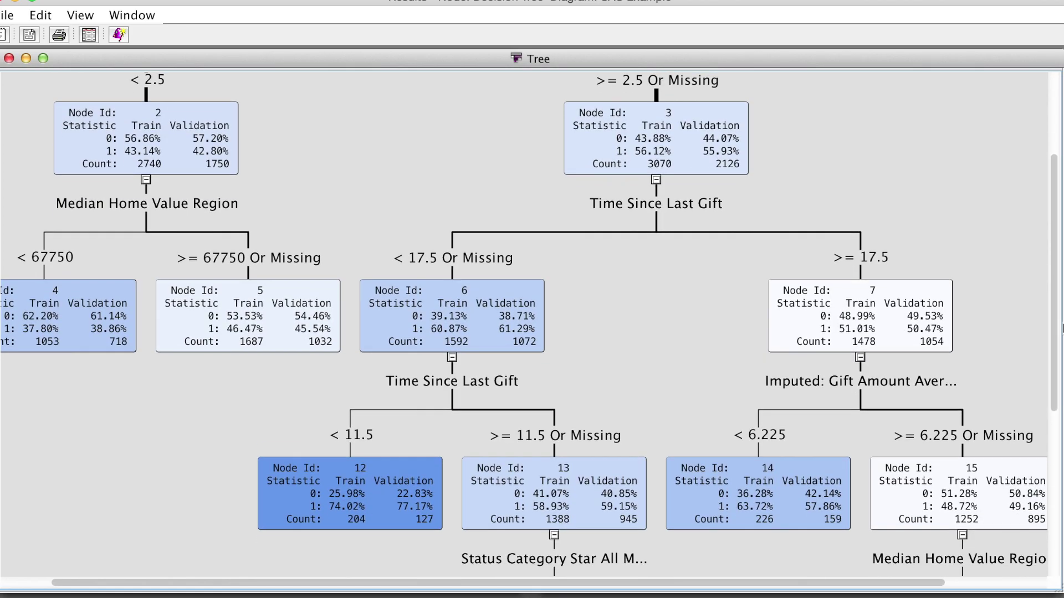
{"action": "left_click_drag", "start_coordinate": [1056, 401], "coordinate": [1051, 507]}
{"action": "left_click_drag", "start_coordinate": [916, 583], "coordinate": [1018, 585]}
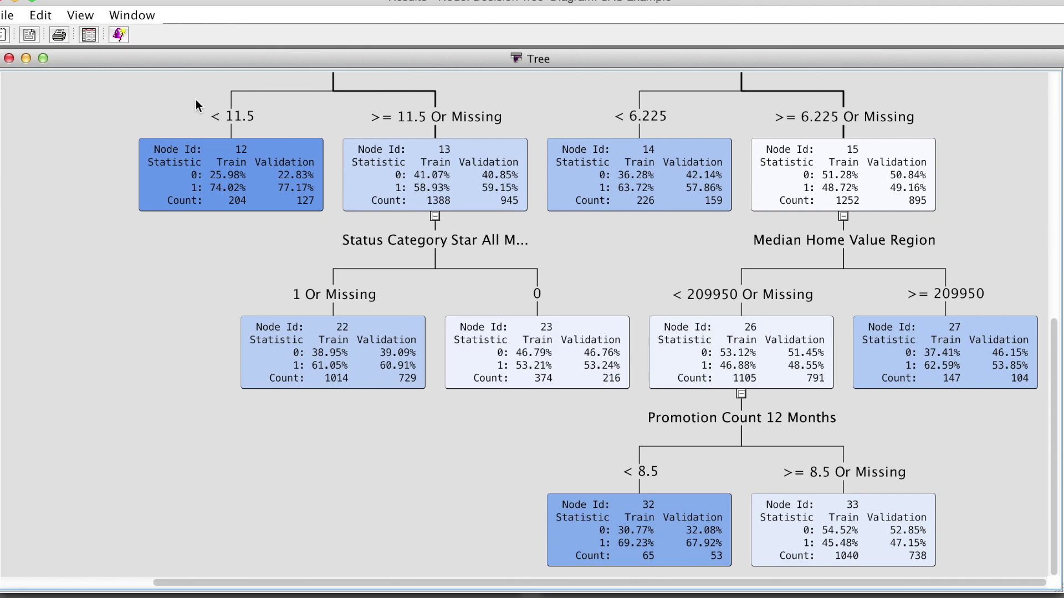
- Tile the result windows and widen the Statistics Label column of the Fit Statistics table
{"action": "left_click", "coordinate": [84, 17]}
{"action": "left_click", "coordinate": [132, 15]}
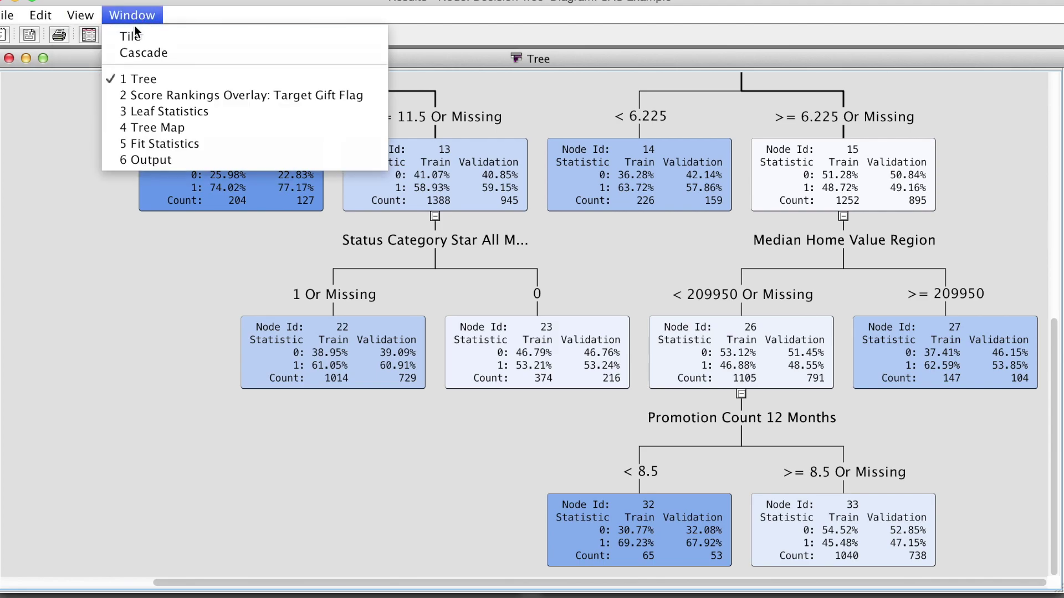
{"action": "left_click", "coordinate": [137, 36]}
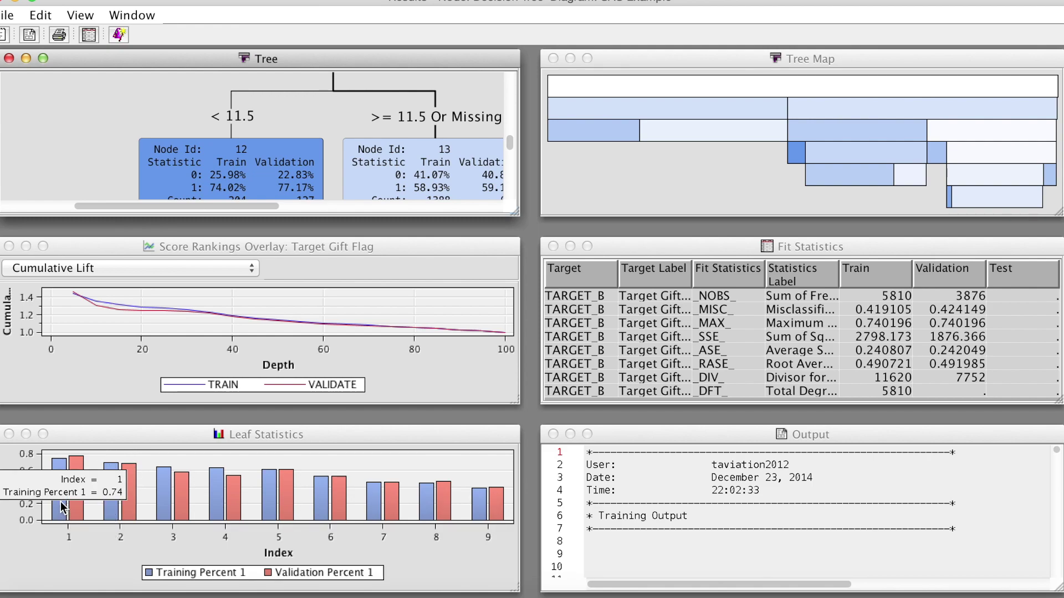
{"action": "mouse_move", "coordinate": [394, 509]}
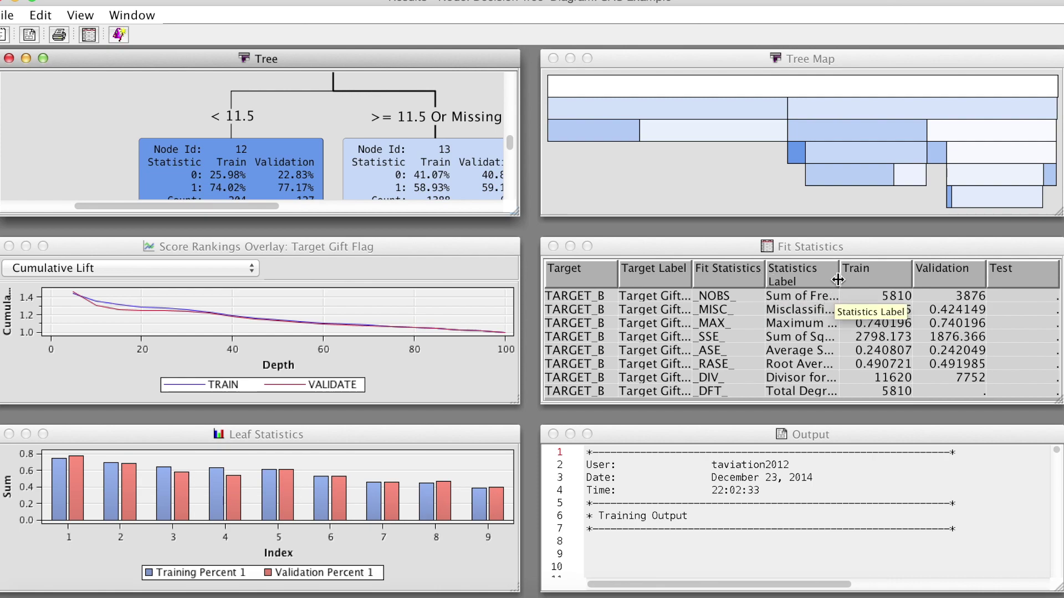
{"action": "left_click_drag", "start_coordinate": [838, 277], "coordinate": [869, 277]}
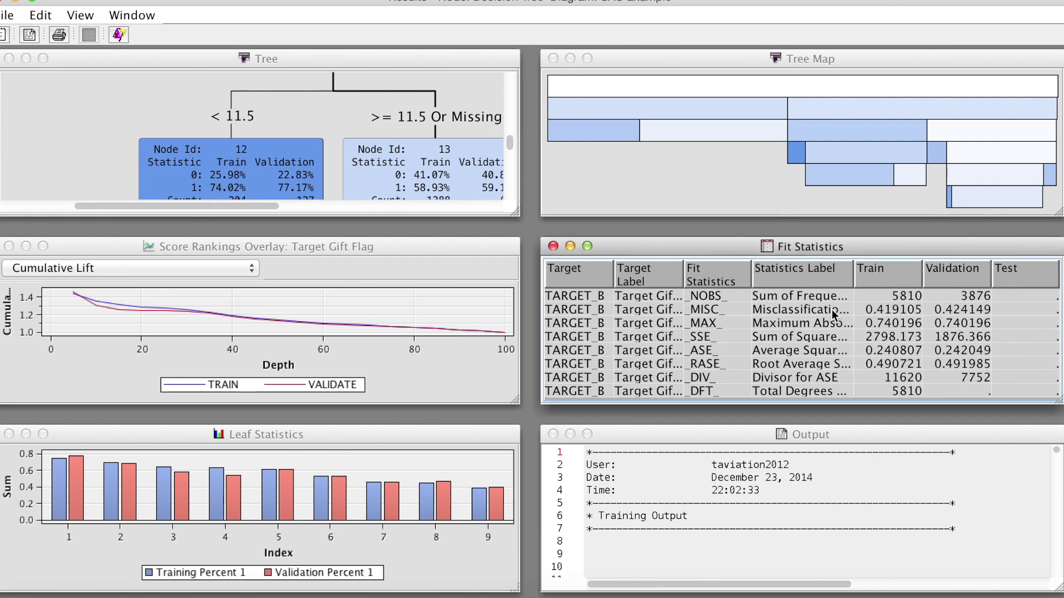
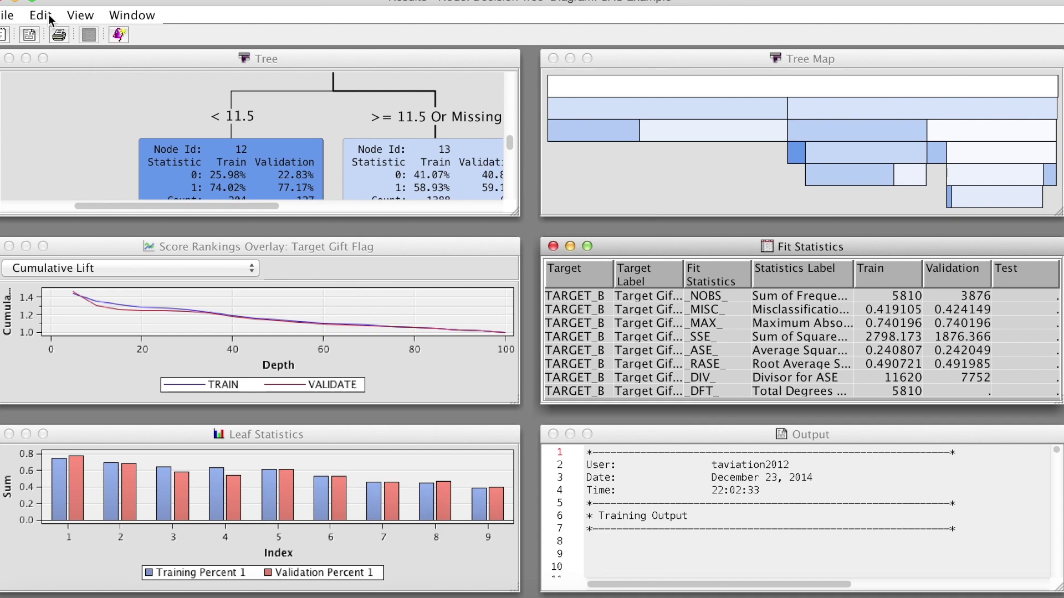
- Inspect the Subtree Assessment Plot, including its Misclassification Rate view, and close the plot
{"action": "left_click", "coordinate": [77, 16]}
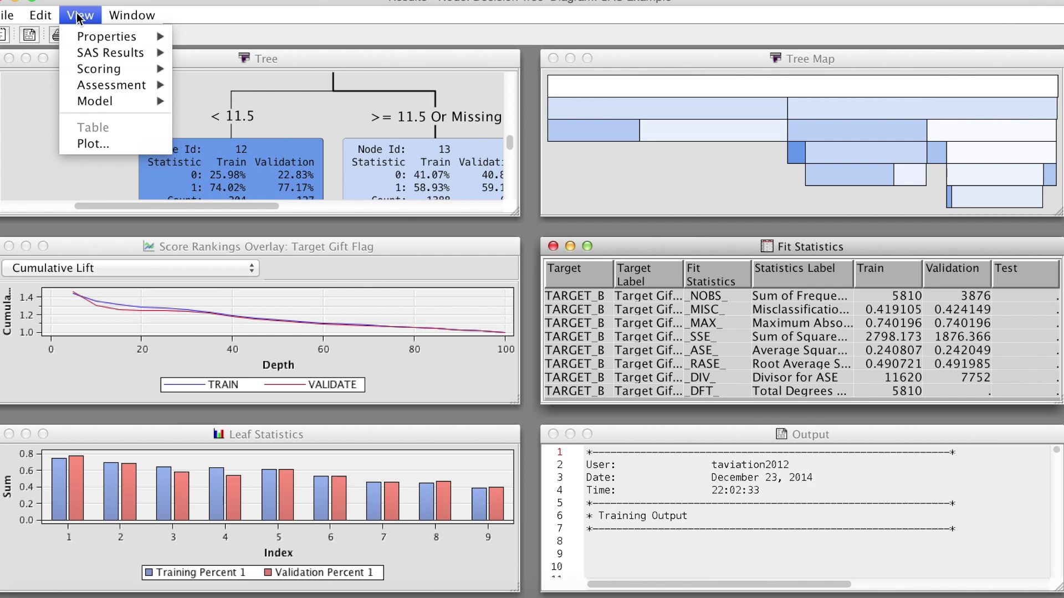
{"action": "mouse_move", "coordinate": [93, 104]}
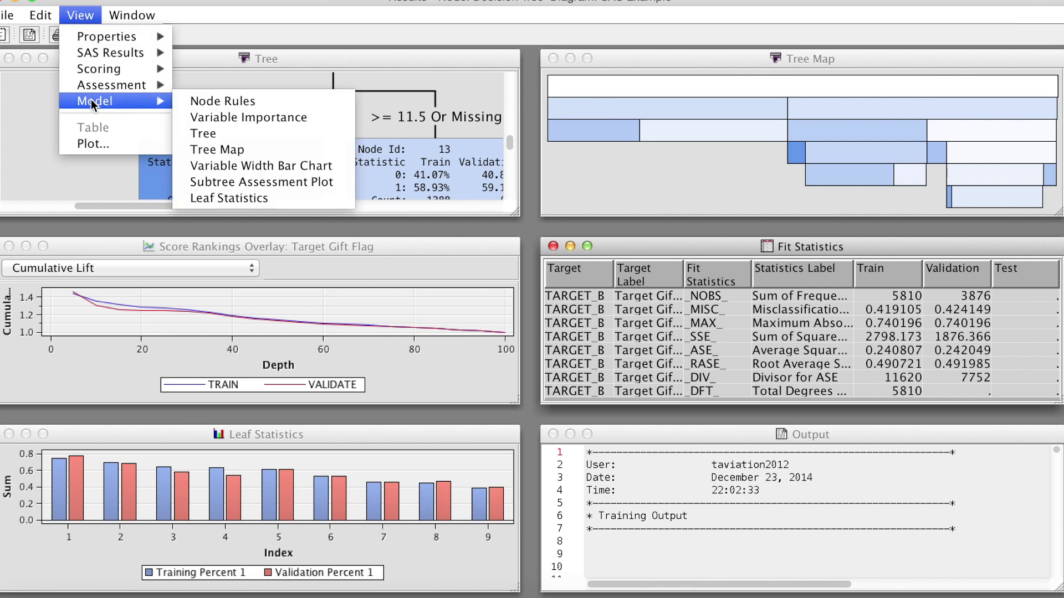
{"action": "left_click", "coordinate": [242, 180]}
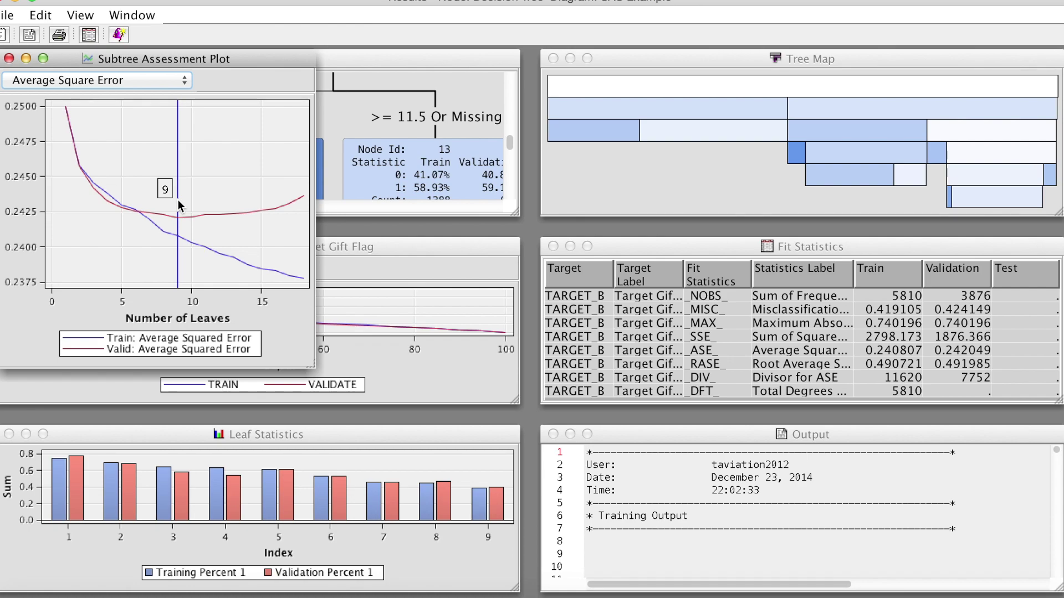
{"action": "left_click", "coordinate": [185, 83]}
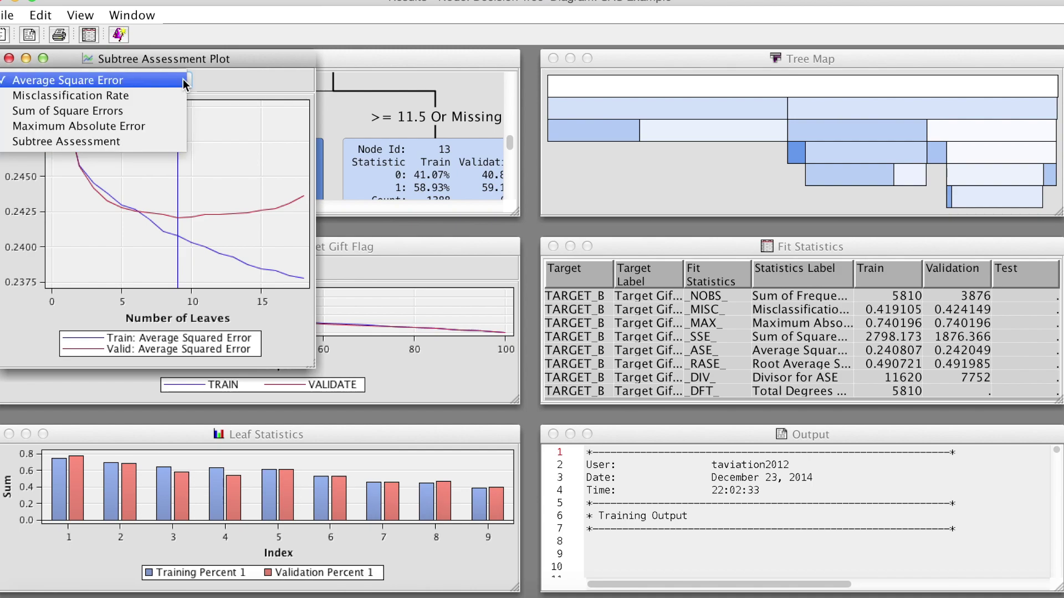
{"action": "left_click", "coordinate": [159, 95]}
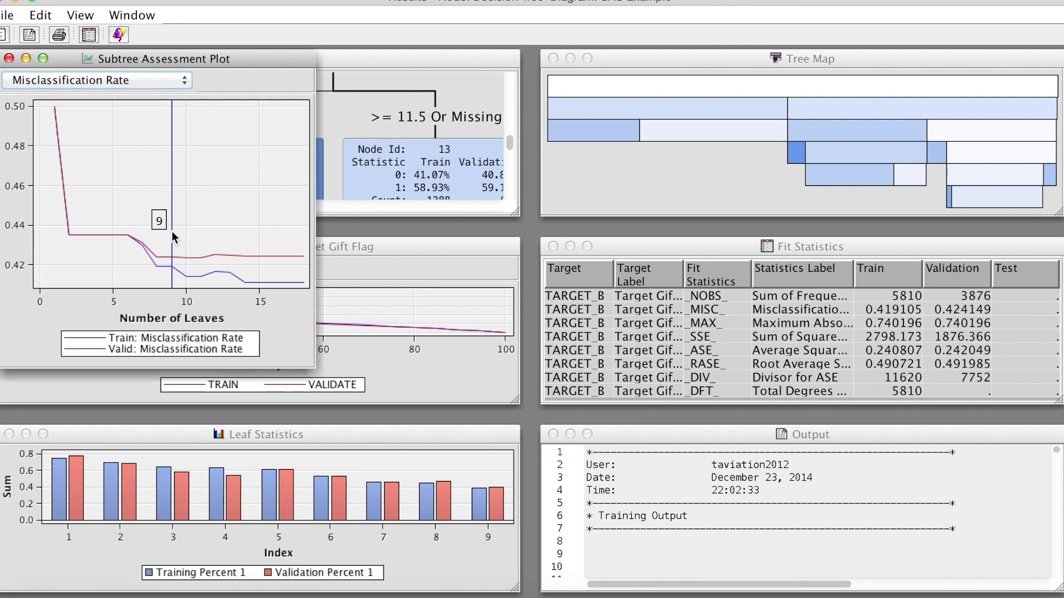
{"action": "left_click", "coordinate": [9, 58]}
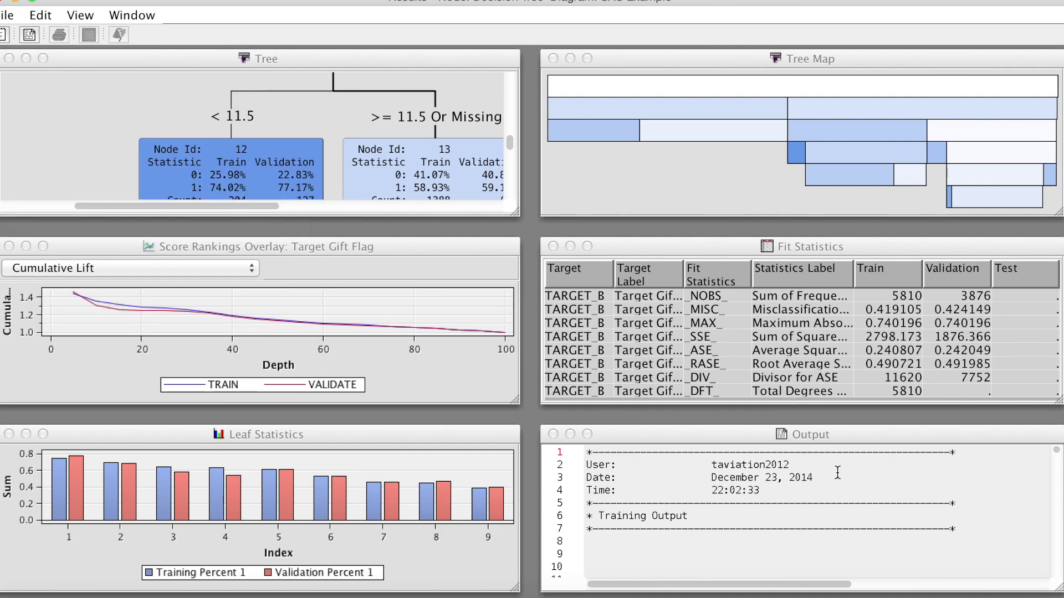
- Enlarge the Output listing and examine its variable importance, tree leaf report, fit statistics and classification tables
{"action": "left_click", "coordinate": [587, 434]}
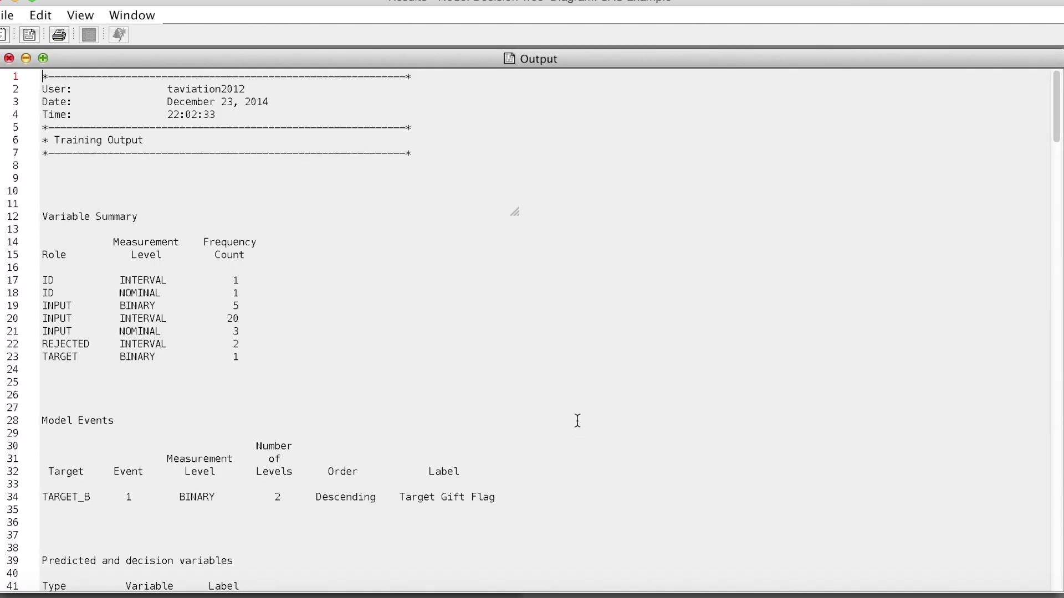
{"action": "left_click", "coordinate": [454, 333]}
{"action": "scroll", "coordinate": [440, 363], "scroll_direction": "down", "scroll_amount": 7}
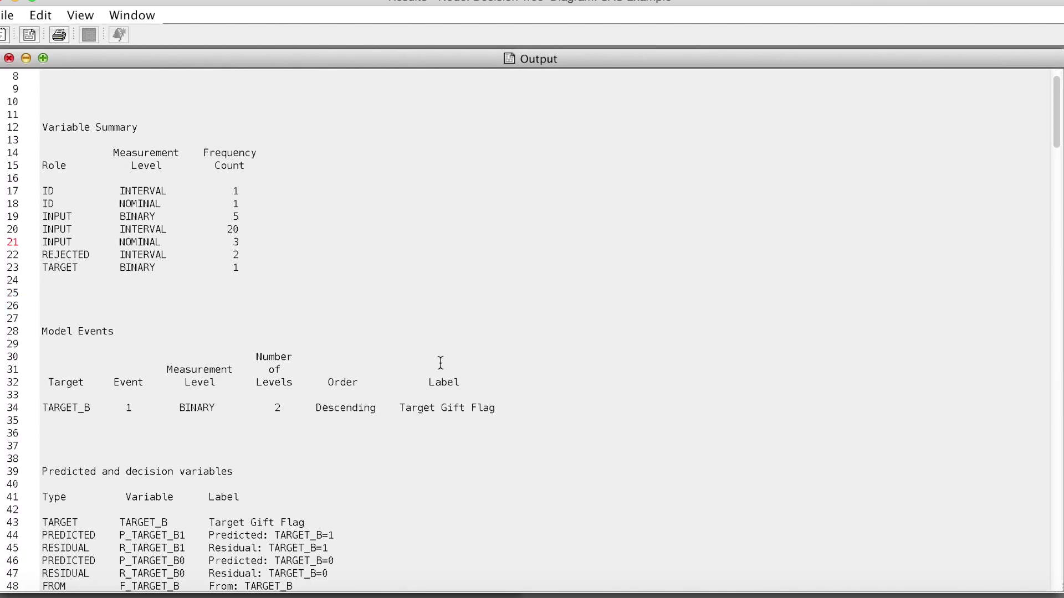
{"action": "scroll", "coordinate": [444, 356], "scroll_direction": "down", "scroll_amount": 6}
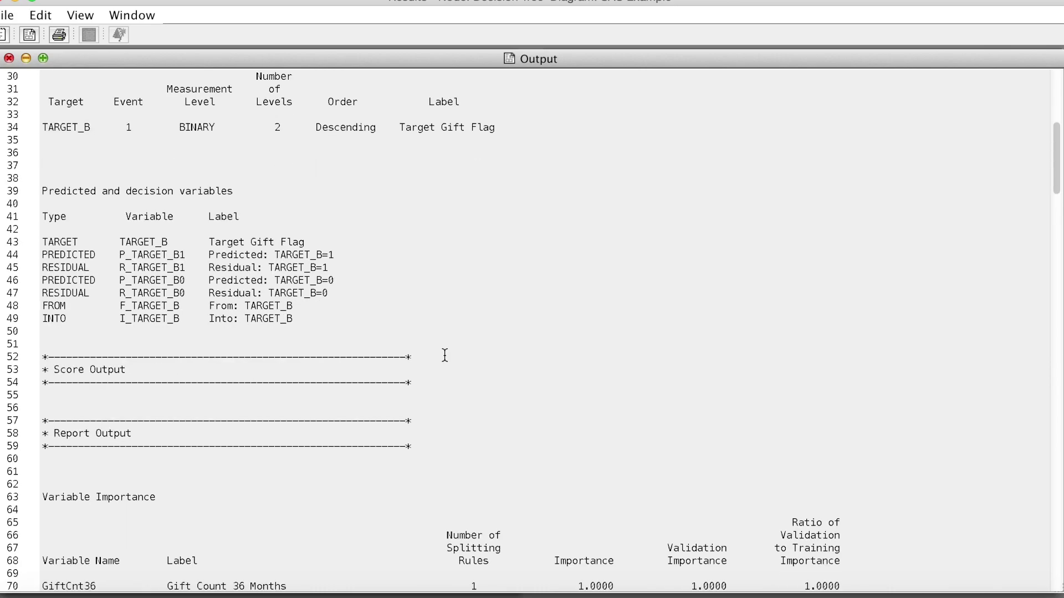
{"action": "scroll", "coordinate": [445, 355], "scroll_direction": "down", "scroll_amount": 6}
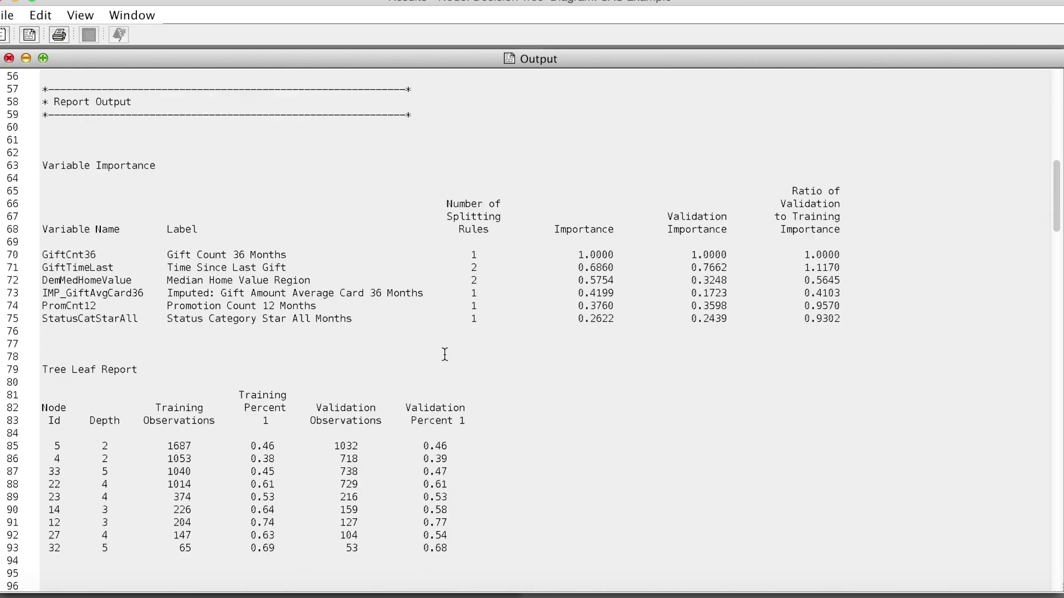
{"action": "scroll", "coordinate": [490, 353], "scroll_direction": "down", "scroll_amount": 8}
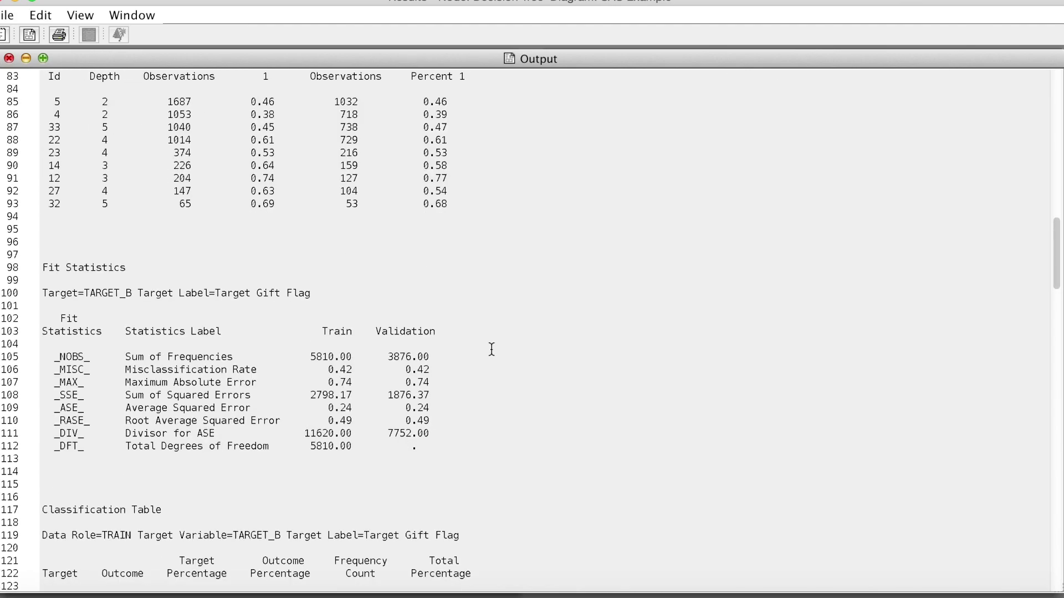
{"action": "scroll", "coordinate": [553, 380], "scroll_direction": "down", "scroll_amount": 4}
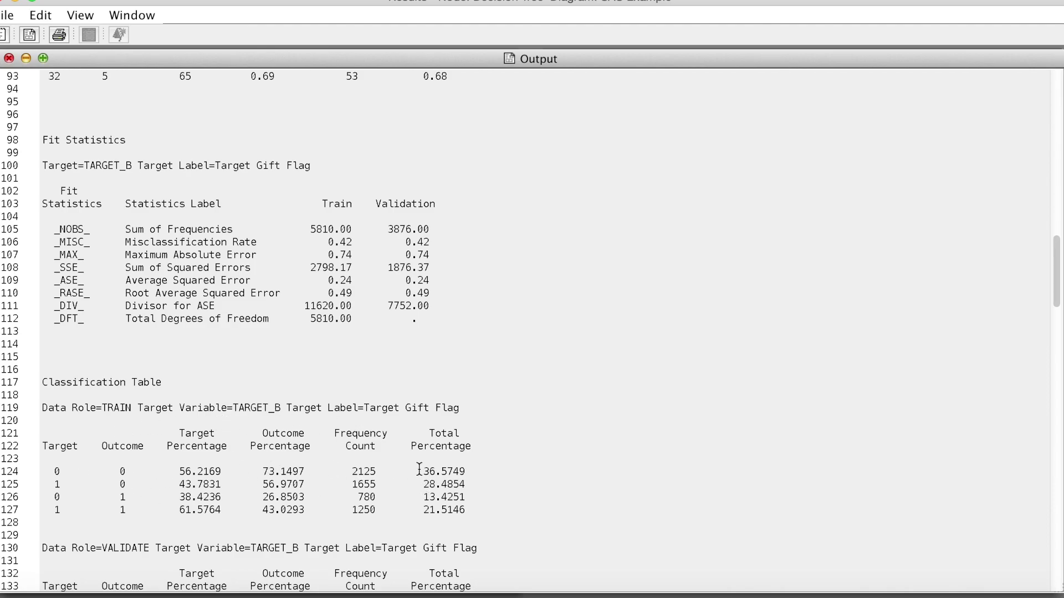
{"action": "scroll", "coordinate": [500, 468], "scroll_direction": "down", "scroll_amount": 4}
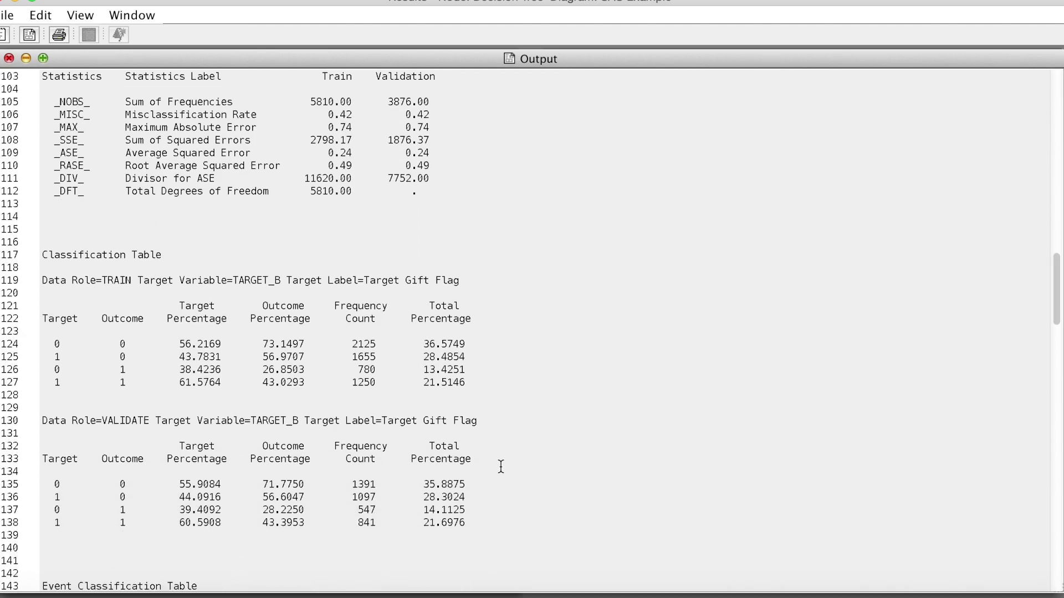
- Examine the Event Classification Table for the training and validation data in the Output listing
{"action": "scroll", "coordinate": [501, 467], "scroll_direction": "down", "scroll_amount": 7}
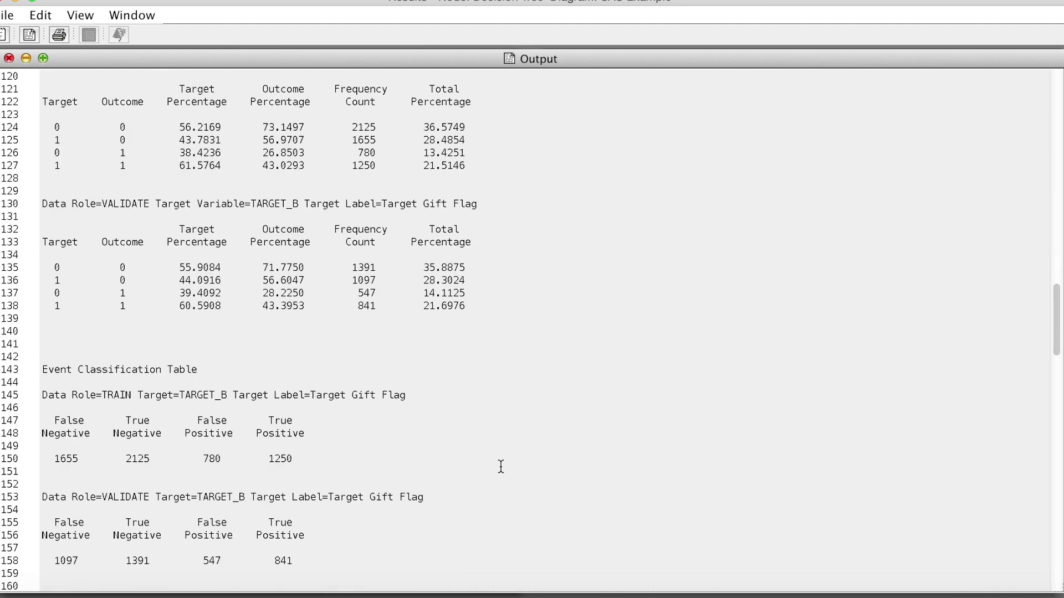
{"action": "left_click", "coordinate": [17, 1]}
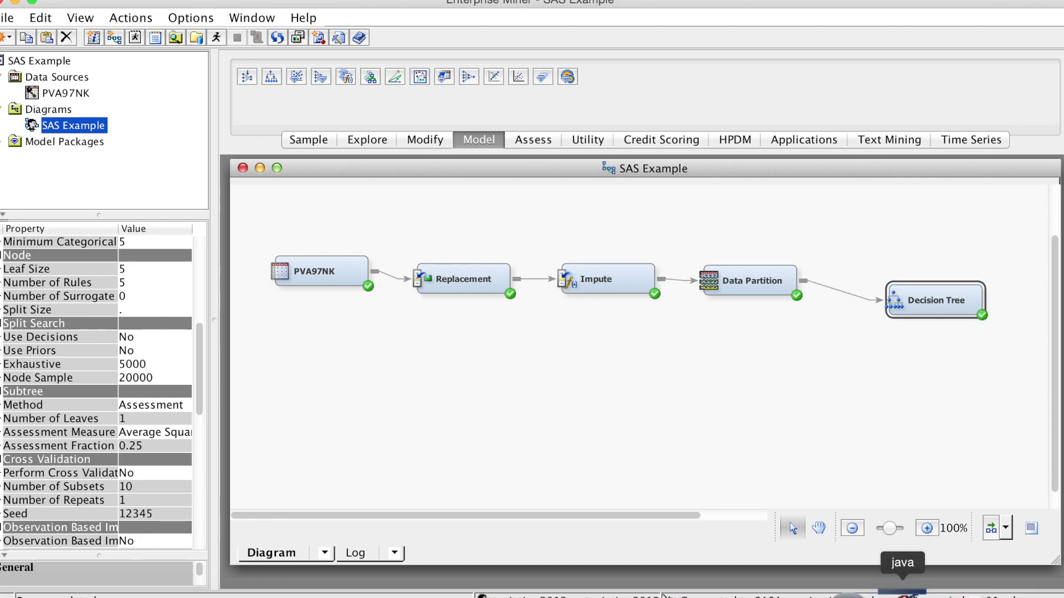
{"action": "left_click", "coordinate": [252, 18]}
{"action": "left_click", "coordinate": [303, 17]}
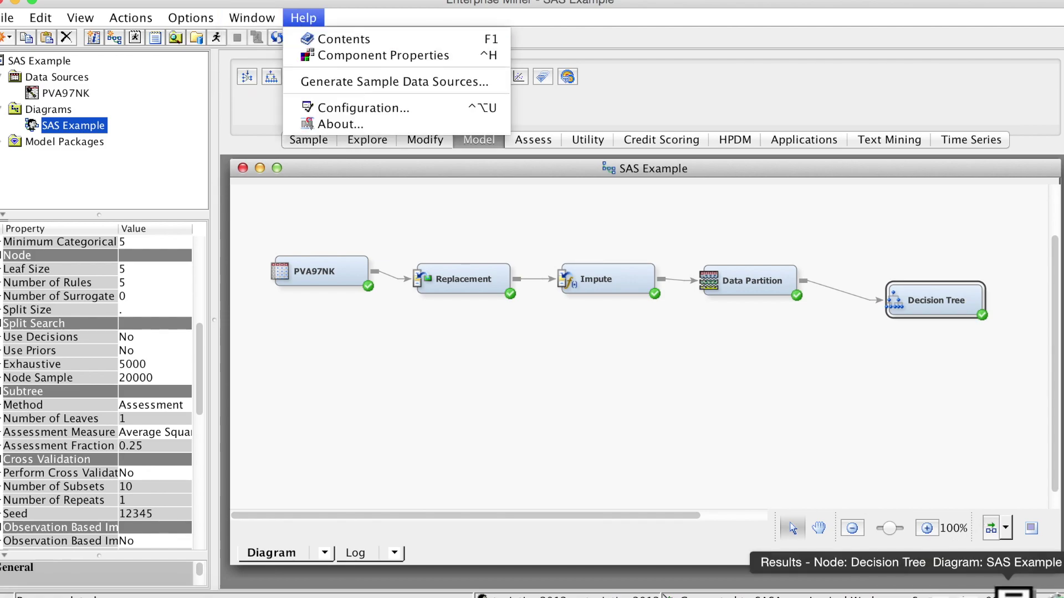
{"action": "left_click", "coordinate": [977, 591]}
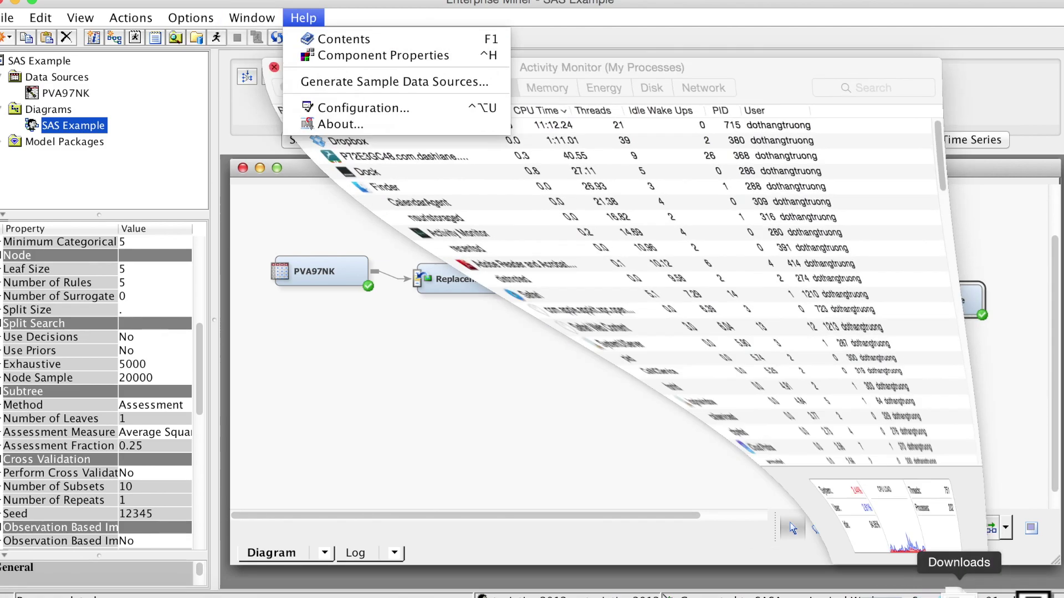
{"action": "left_click", "coordinate": [1002, 592]}
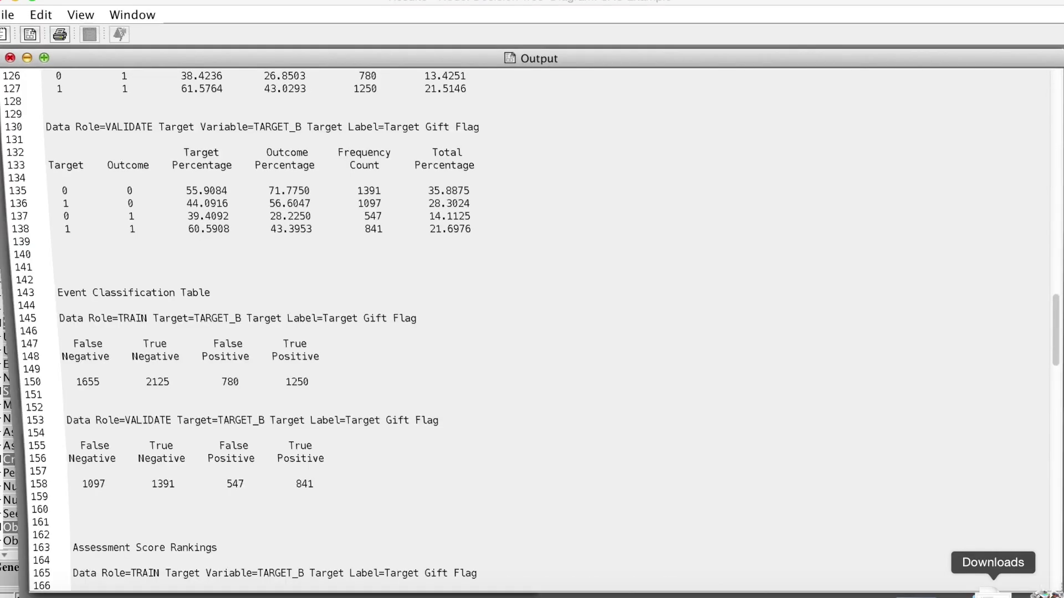
- Return the Output window to the tiled layout, then open the model's Variable Importance table and enlarge its window
{"action": "left_click", "coordinate": [91, 20]}
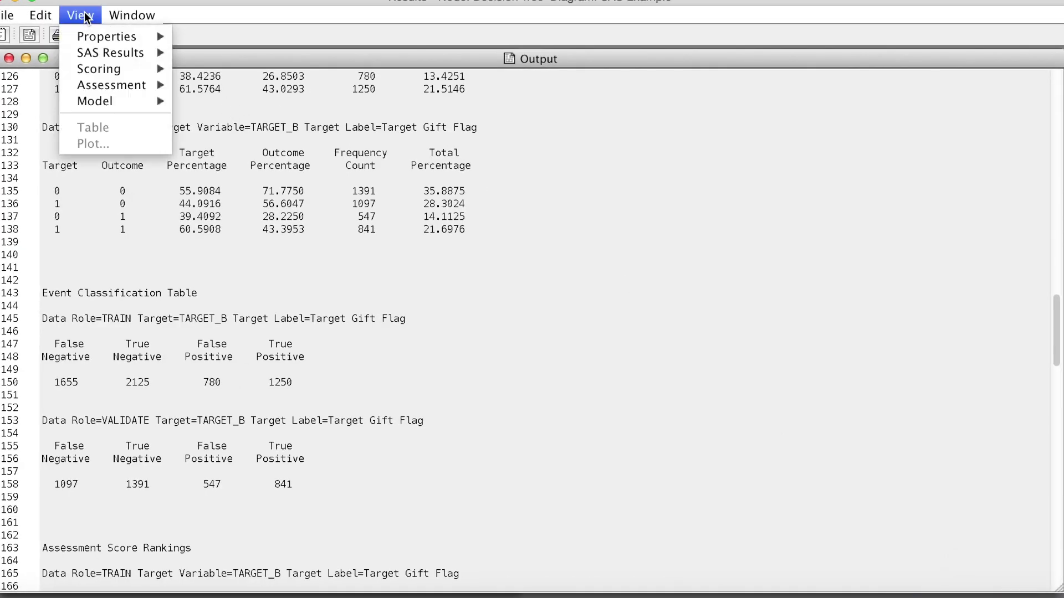
{"action": "left_click", "coordinate": [133, 36]}
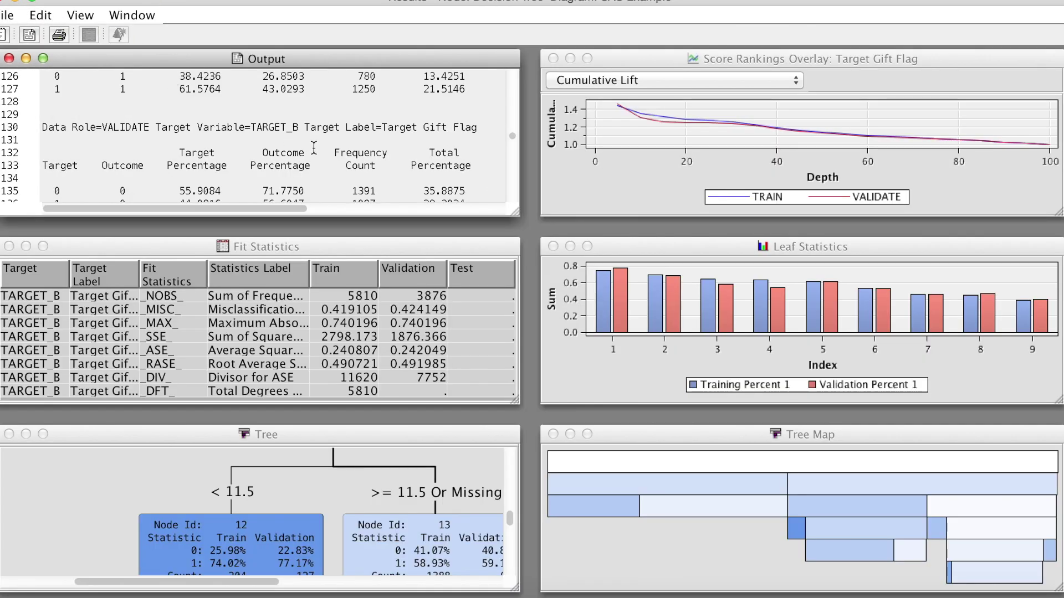
{"action": "left_click", "coordinate": [76, 19]}
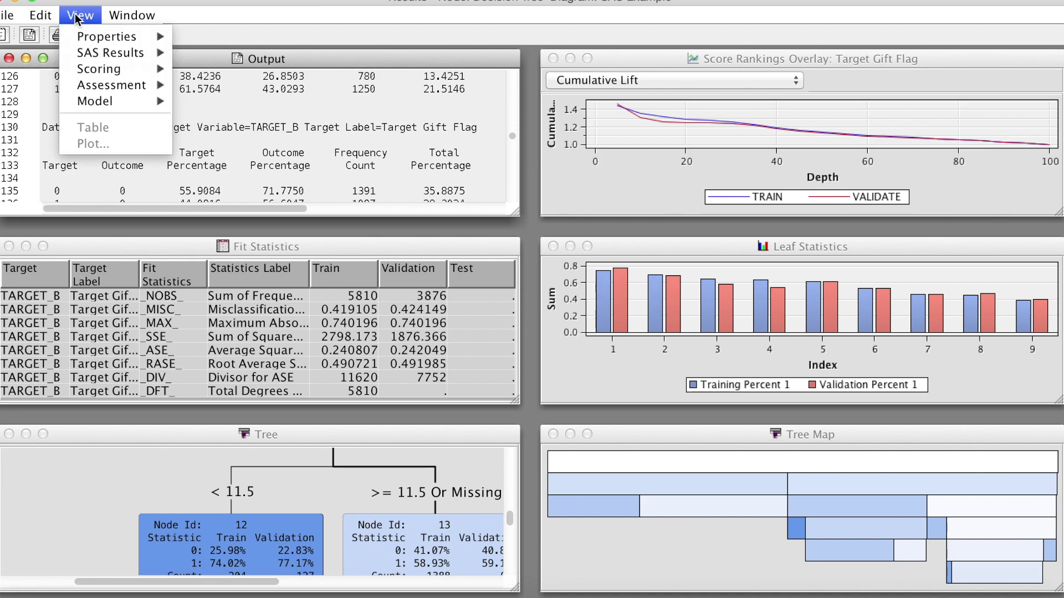
{"action": "mouse_move", "coordinate": [98, 100]}
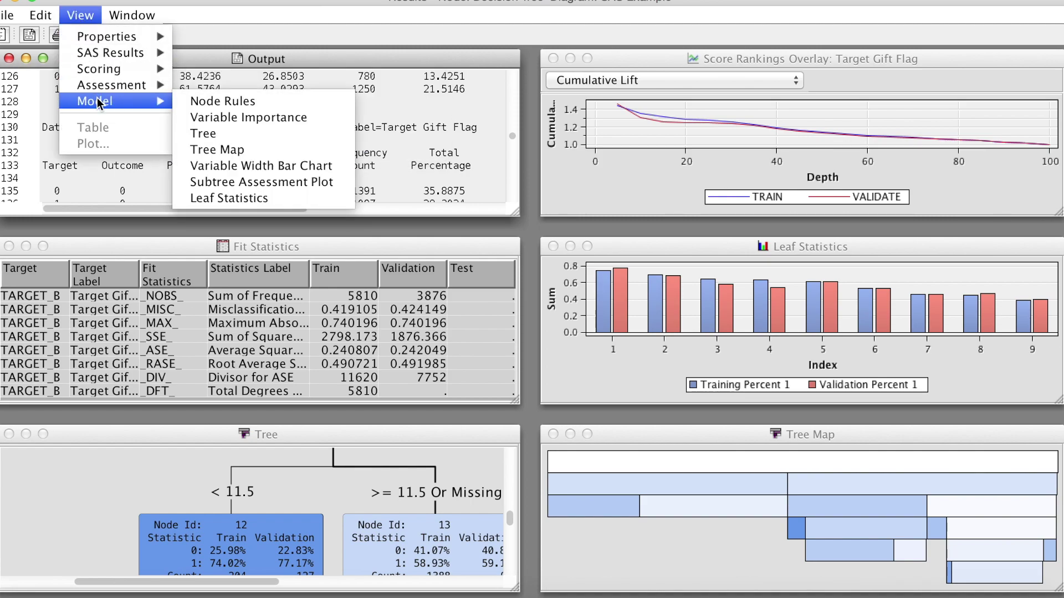
{"action": "left_click", "coordinate": [220, 116]}
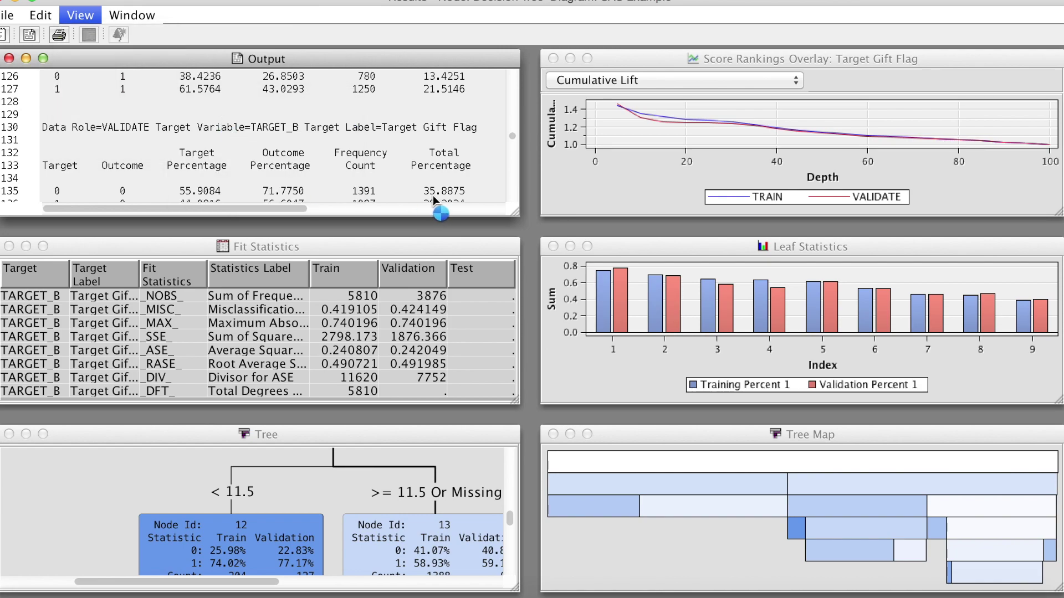
{"action": "left_click_drag", "start_coordinate": [308, 360], "coordinate": [444, 440]}
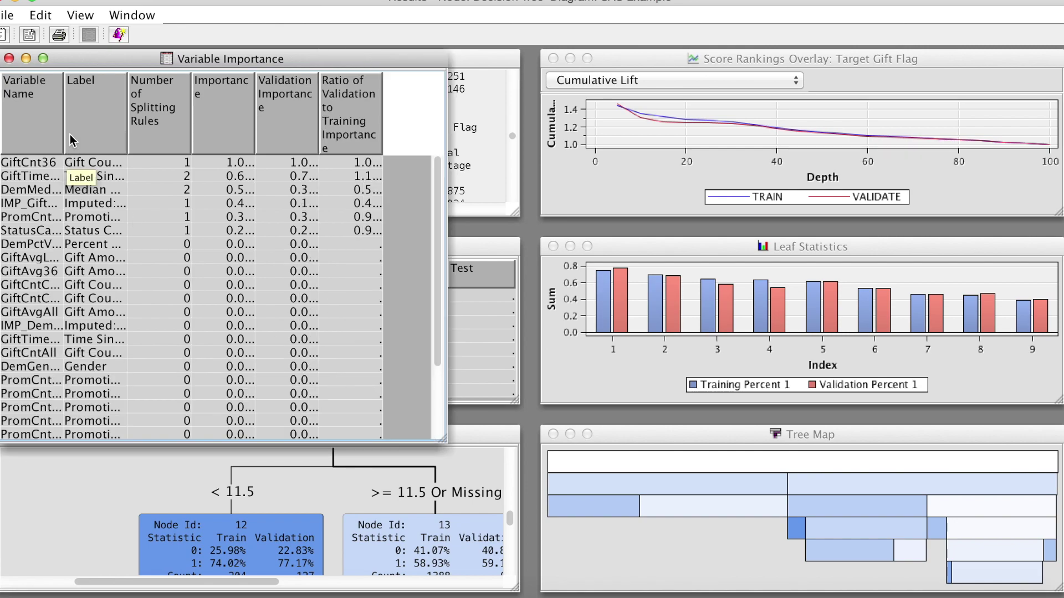
- Widen the Variable Name and Label columns, review the variable importance ranking, and close the table and the Decision Tree results
{"action": "left_click_drag", "start_coordinate": [64, 135], "coordinate": [109, 136]}
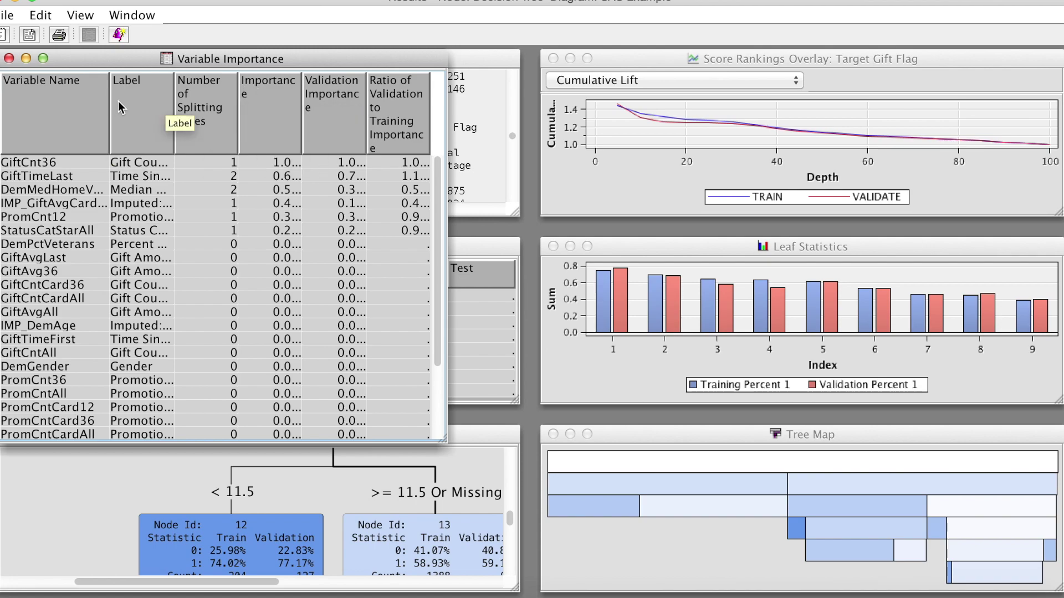
{"action": "left_click_drag", "start_coordinate": [174, 136], "coordinate": [231, 135]}
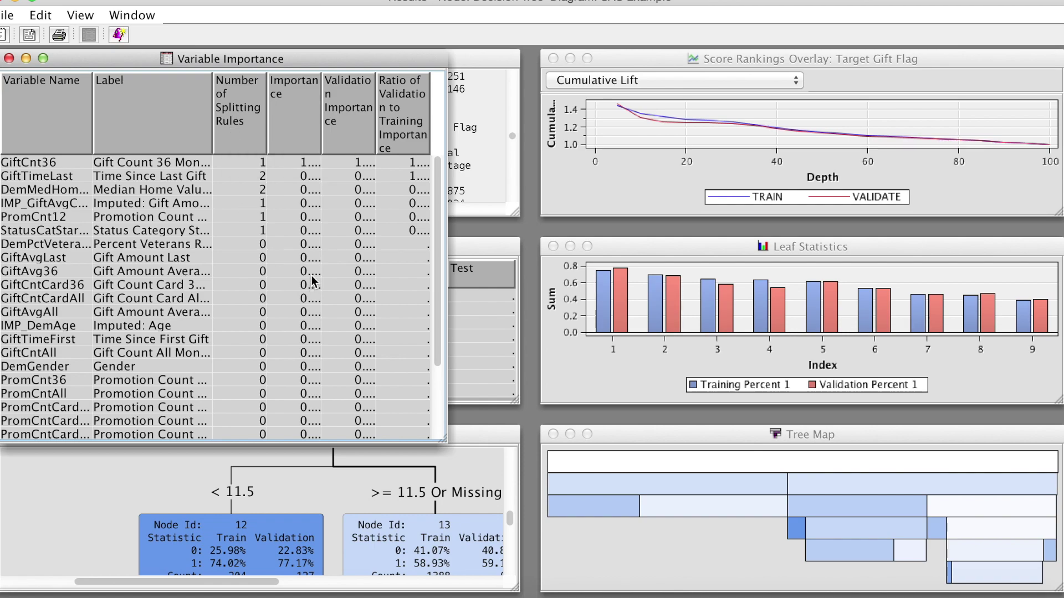
{"action": "scroll", "coordinate": [176, 311], "scroll_direction": "down", "scroll_amount": 3}
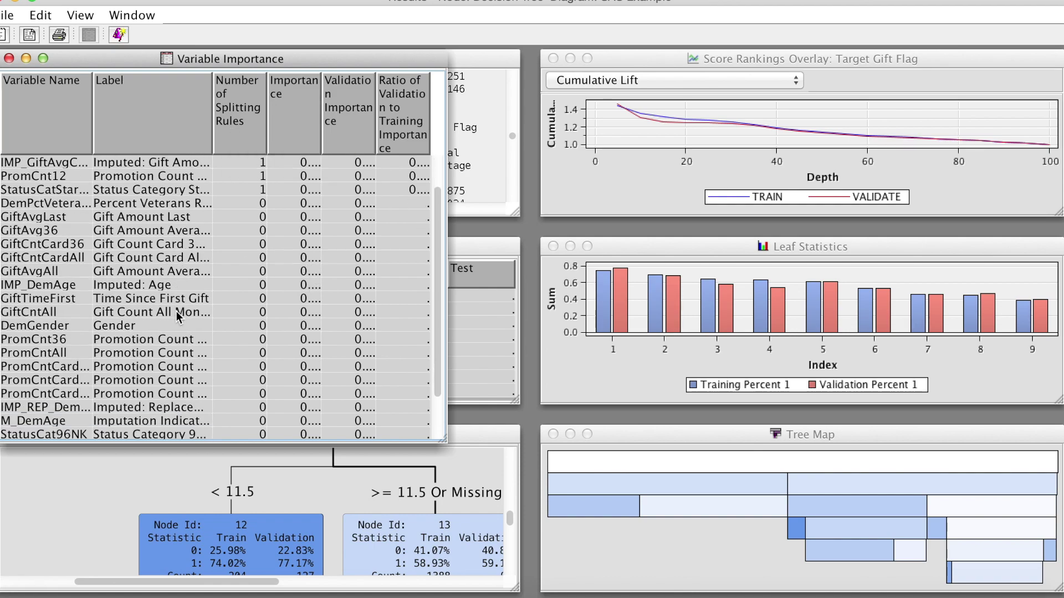
{"action": "scroll", "coordinate": [174, 309], "scroll_direction": "up", "scroll_amount": 3}
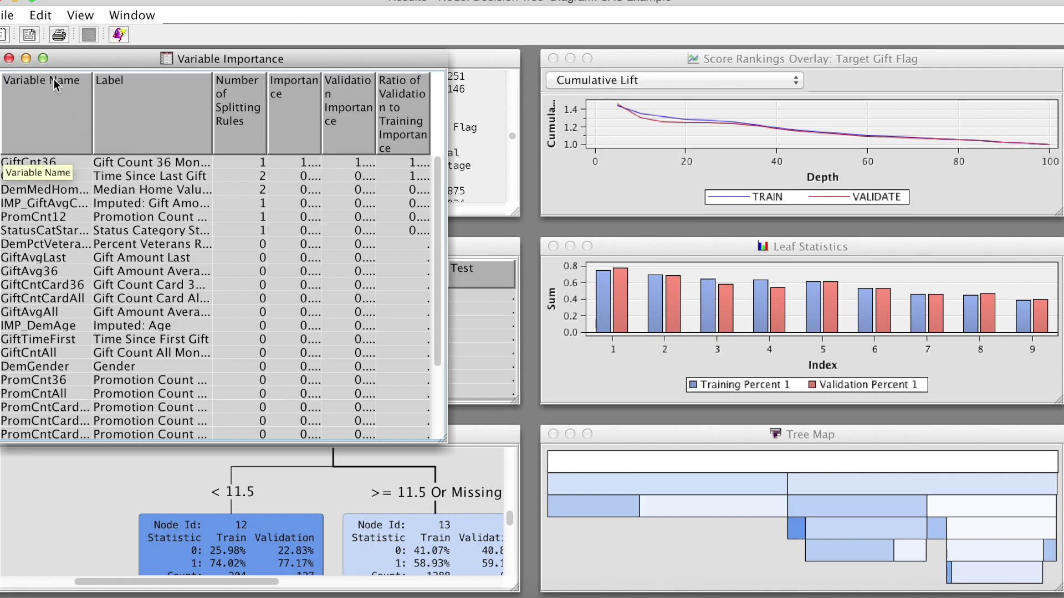
{"action": "left_click", "coordinate": [10, 58]}
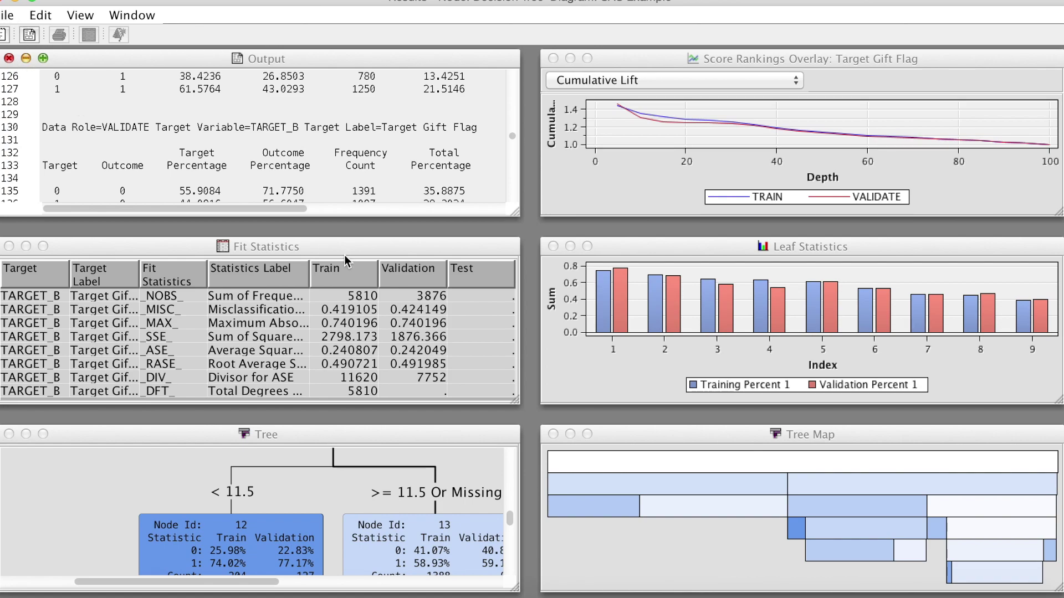
{"action": "key", "text": "super+w"}
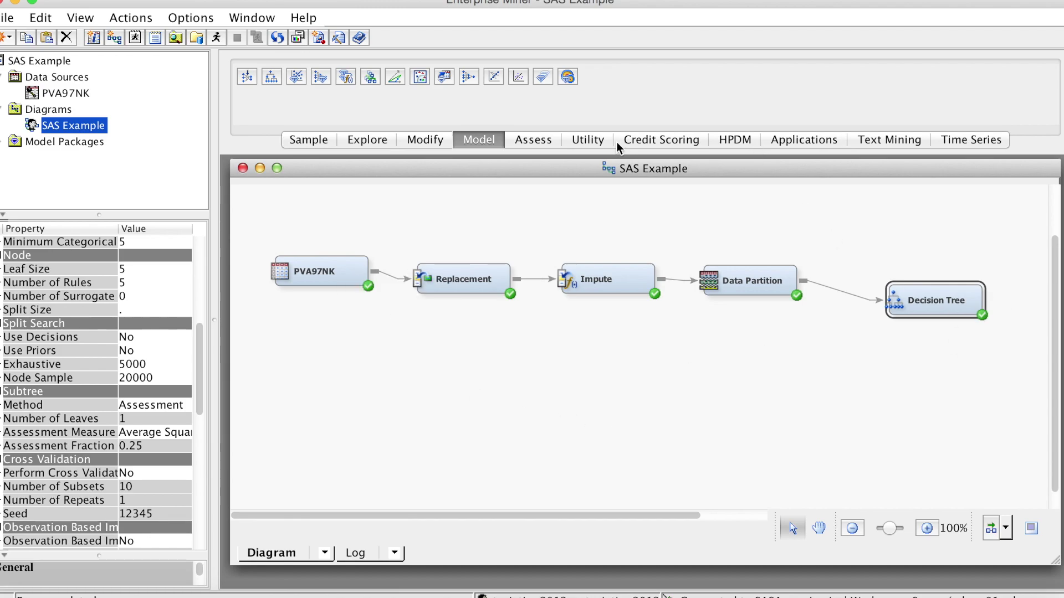
- Add a second Decision Tree node below the first one in the diagram and rename it Decision Tree (3 splits)
{"action": "left_click_drag", "start_coordinate": [272, 74], "coordinate": [872, 396]}
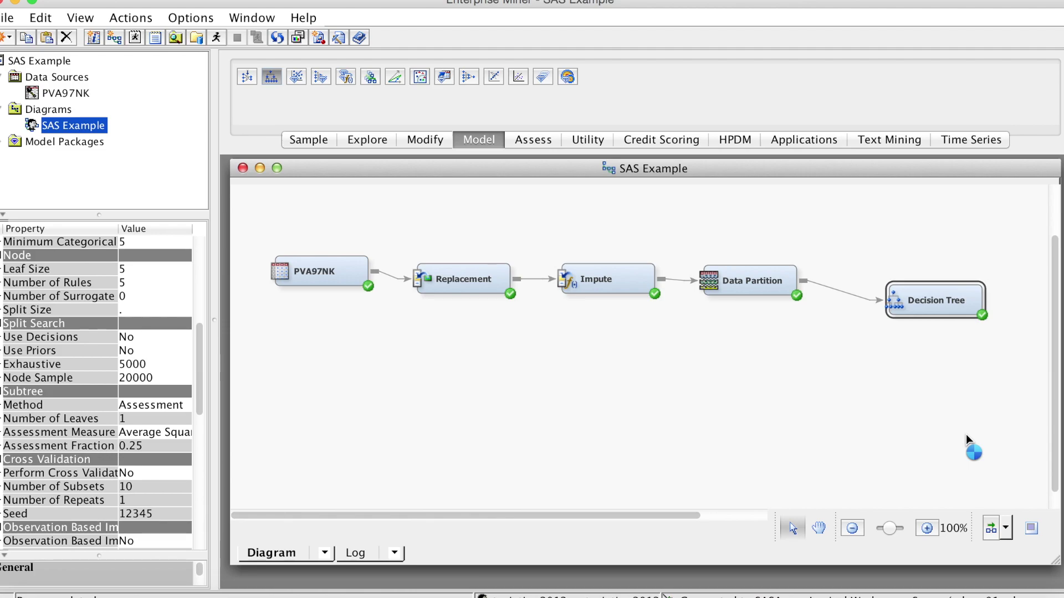
{"action": "left_click_drag", "start_coordinate": [966, 435], "coordinate": [965, 436]}
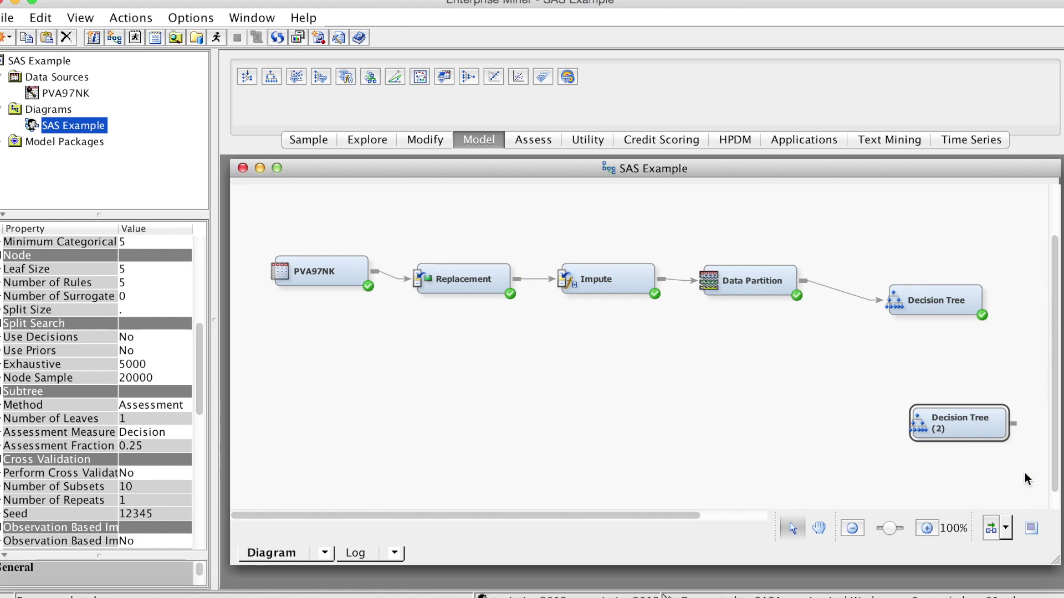
{"action": "right_click", "coordinate": [955, 420]}
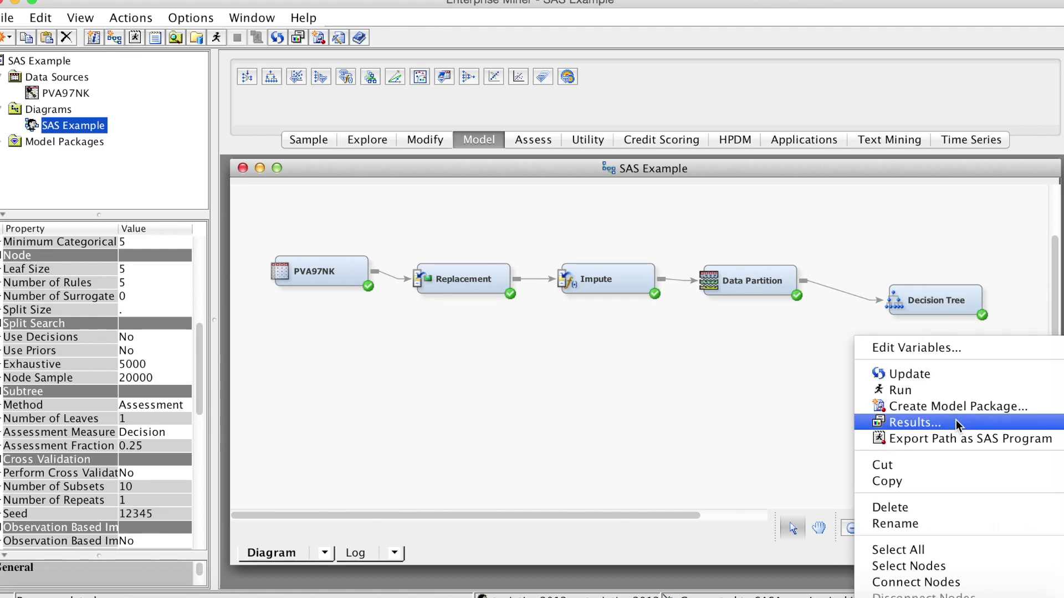
{"action": "left_click", "coordinate": [911, 523]}
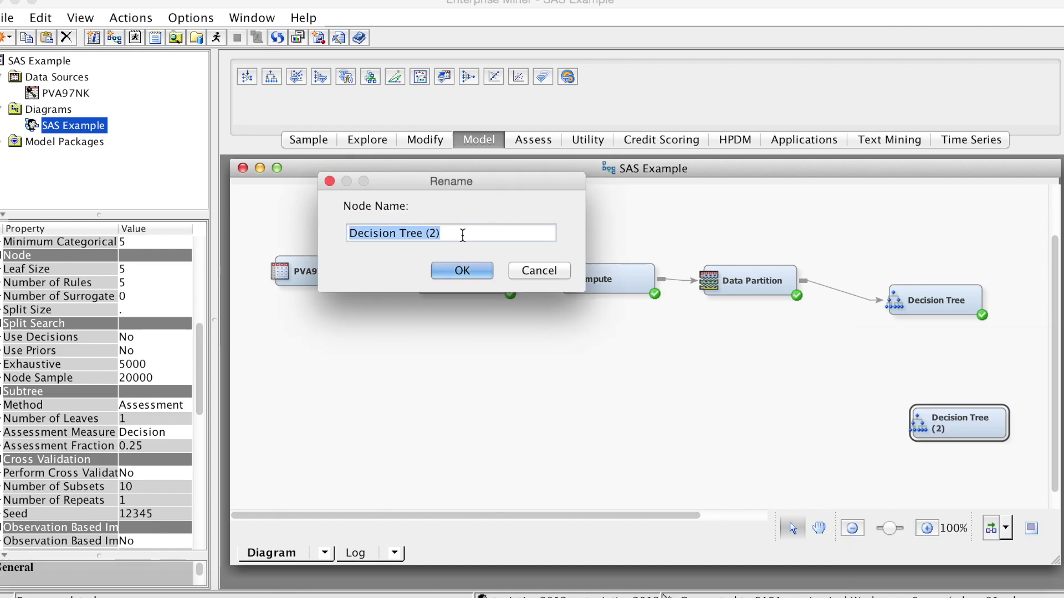
{"action": "left_click", "coordinate": [463, 234]}
{"action": "key", "text": "BackSpace"}
{"action": "key", "text": "BackSpace"}
{"action": "type", "text": "3 split"}
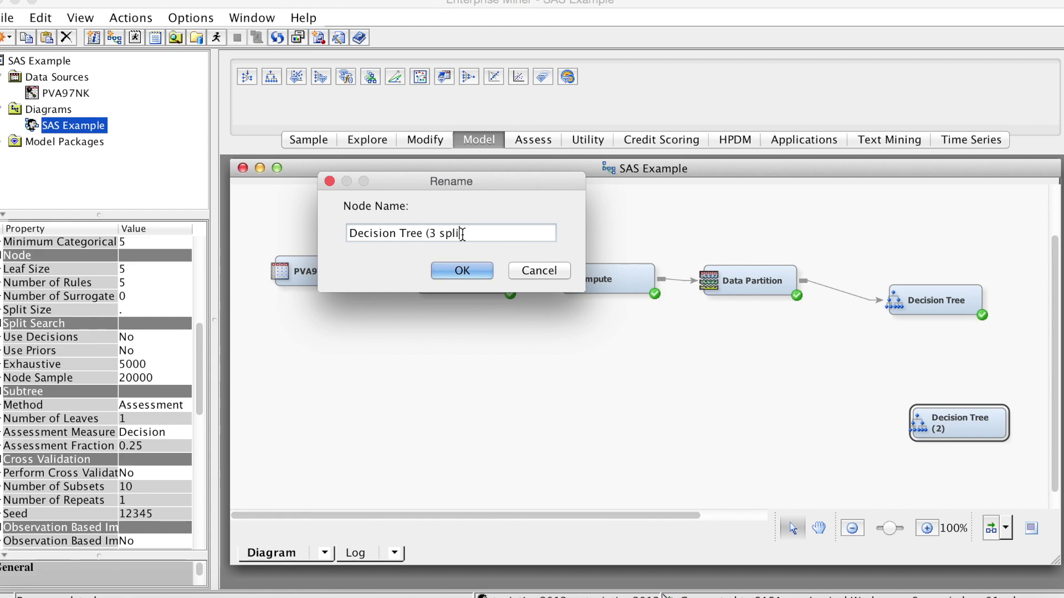
{"action": "type", "text": "s)"}
{"action": "key", "text": "Return"}
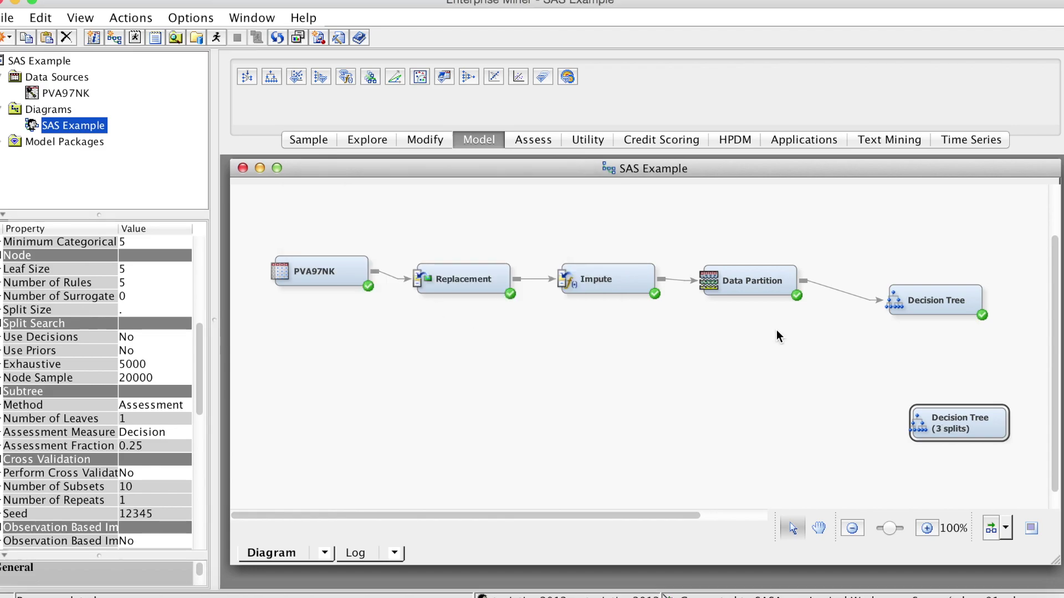
- Connect Data Partition to the Decision Tree (3 splits) node and set that node's Maximum Branch to 3
{"action": "left_click_drag", "start_coordinate": [800, 281], "coordinate": [919, 408]}
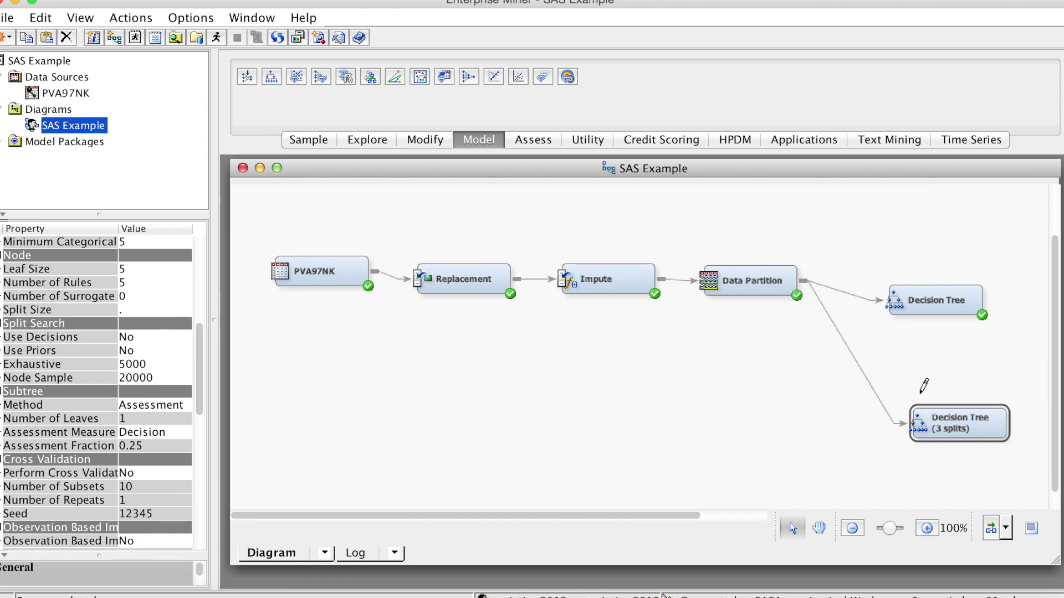
{"action": "scroll", "coordinate": [115, 374], "scroll_direction": "up", "scroll_amount": 4}
{"action": "left_click", "coordinate": [115, 376]}
{"action": "type", "text": "3"}
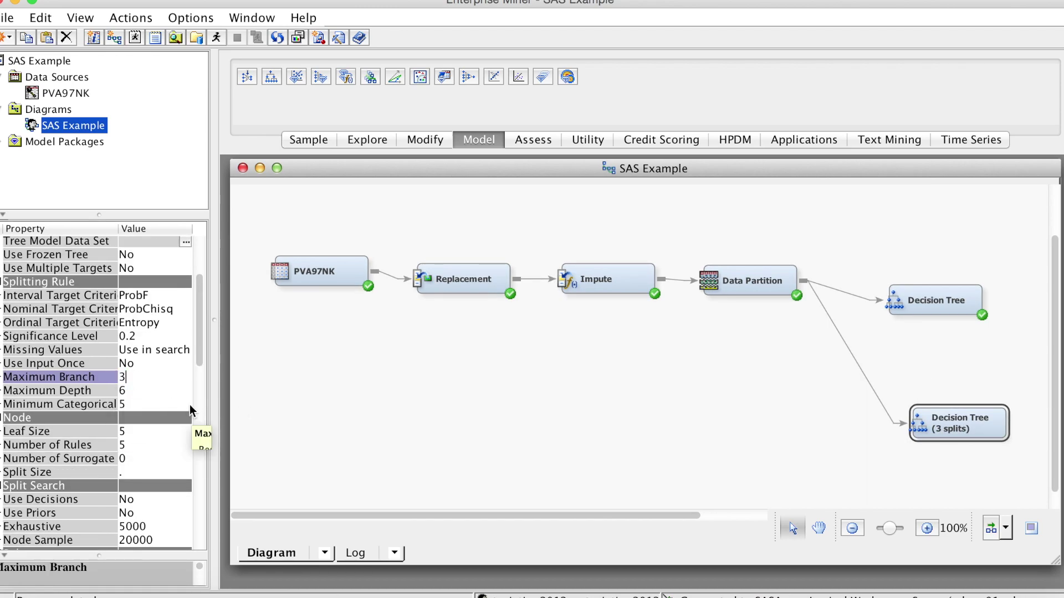
- Set the subtree Assessment Measure of the Decision Tree (3 splits) node to Average Square Error
{"action": "scroll", "coordinate": [201, 353], "scroll_direction": "down", "scroll_amount": 5}
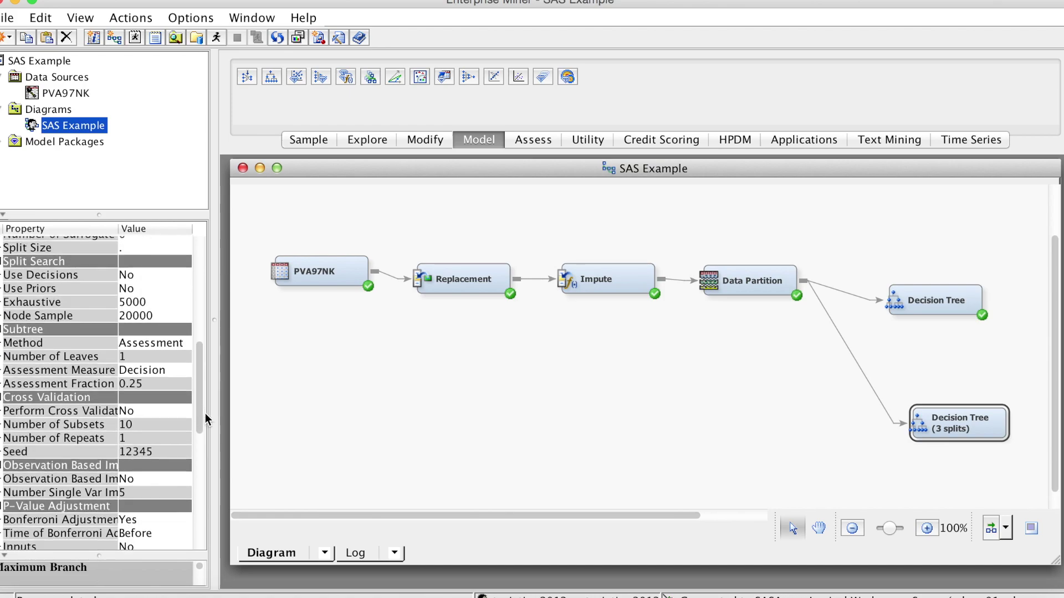
{"action": "left_click", "coordinate": [171, 368]}
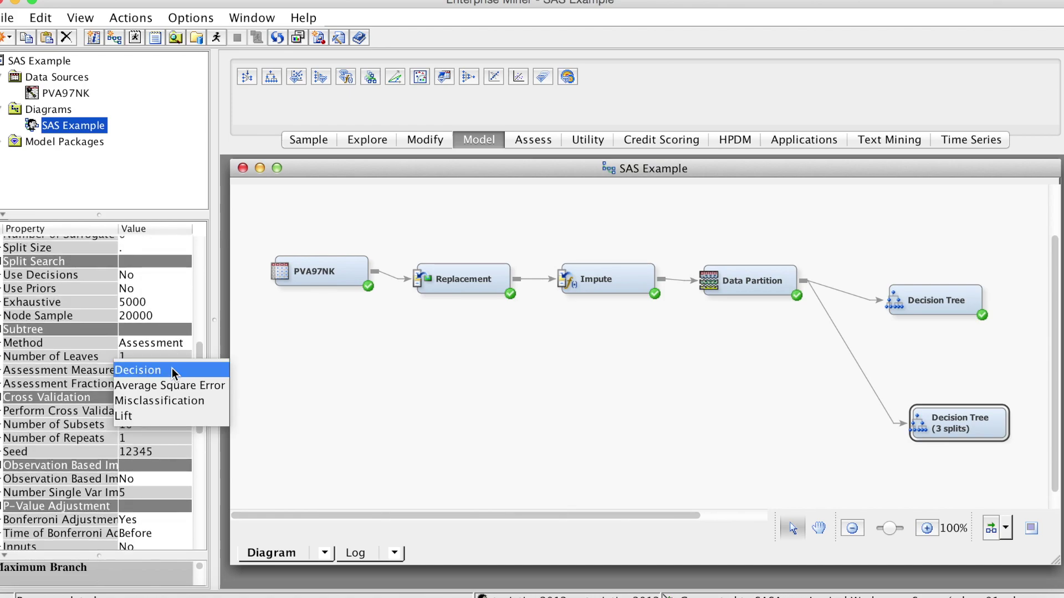
{"action": "left_click", "coordinate": [175, 384]}
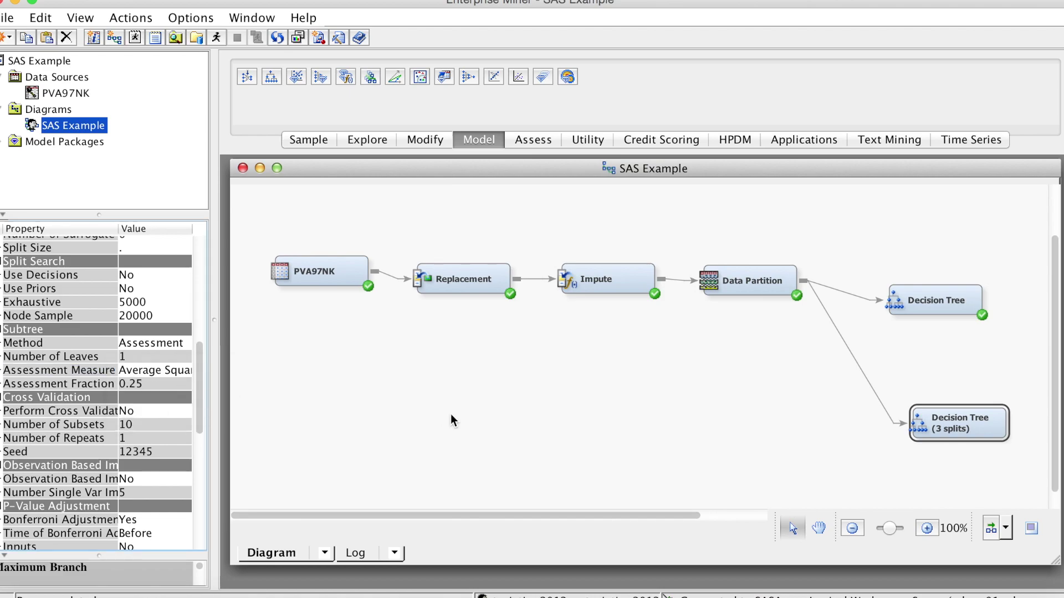
- Run the Decision Tree (3 splits) node and open its results
{"action": "right_click", "coordinate": [953, 431]}
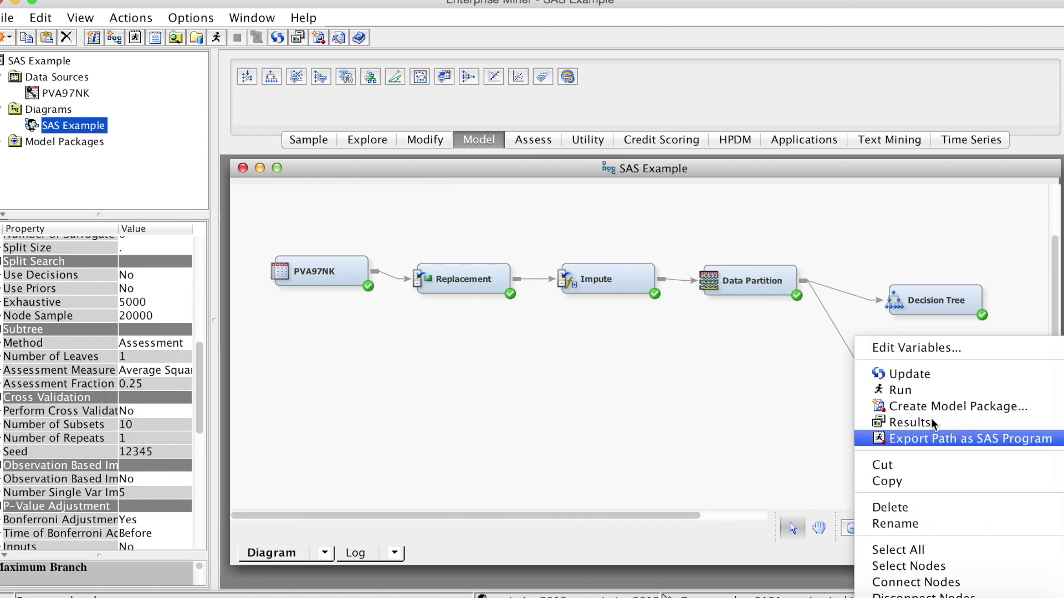
{"action": "left_click", "coordinate": [900, 390]}
{"action": "left_click", "coordinate": [743, 408]}
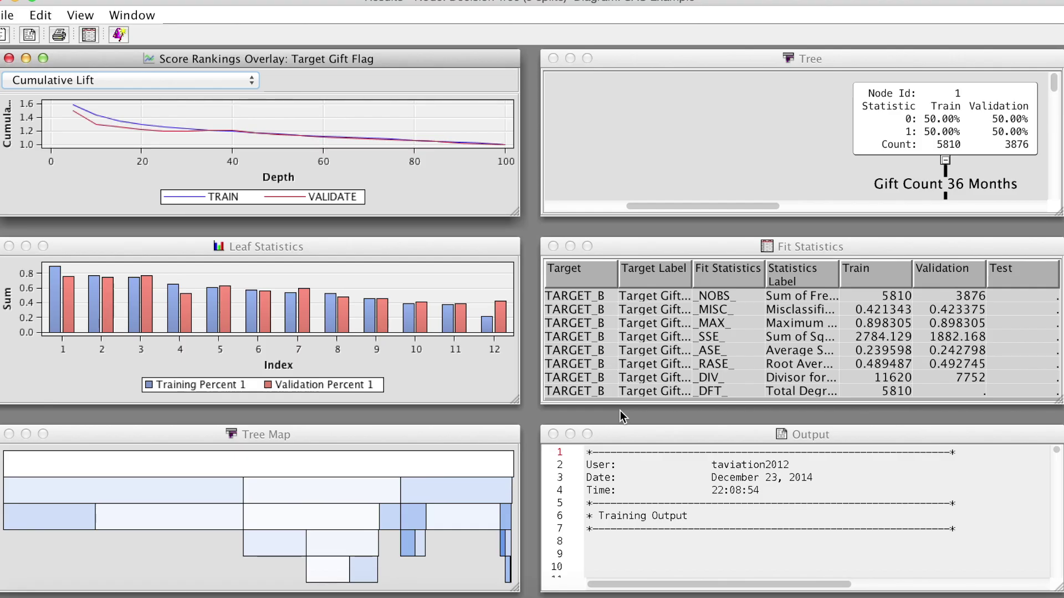
- Enlarge the three-way tree, examine its branches across the full width, and return to the tiled result windows
{"action": "left_click", "coordinate": [588, 58]}
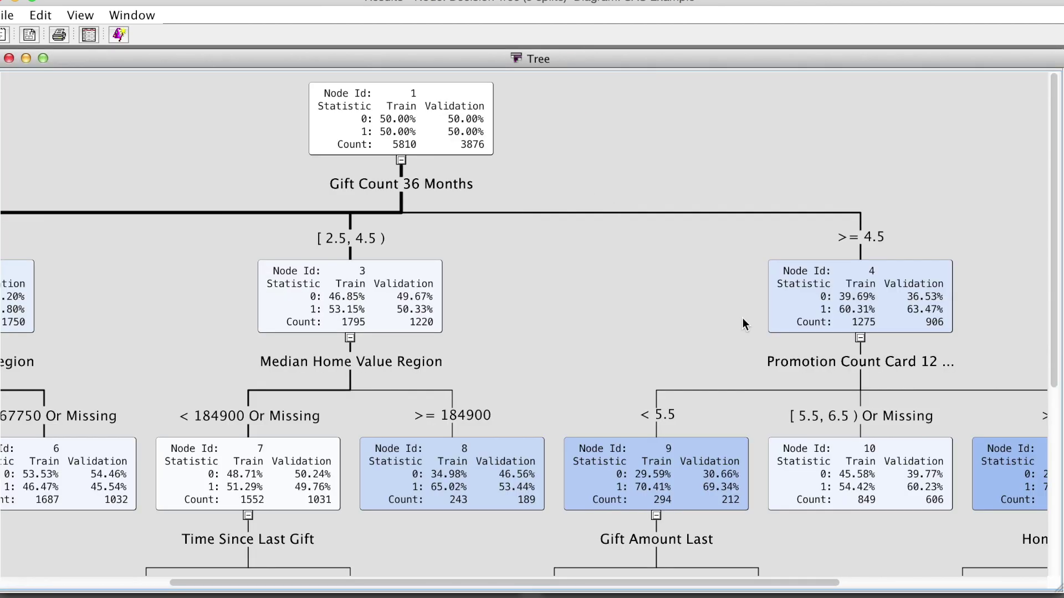
{"action": "left_click_drag", "start_coordinate": [803, 583], "coordinate": [719, 588]}
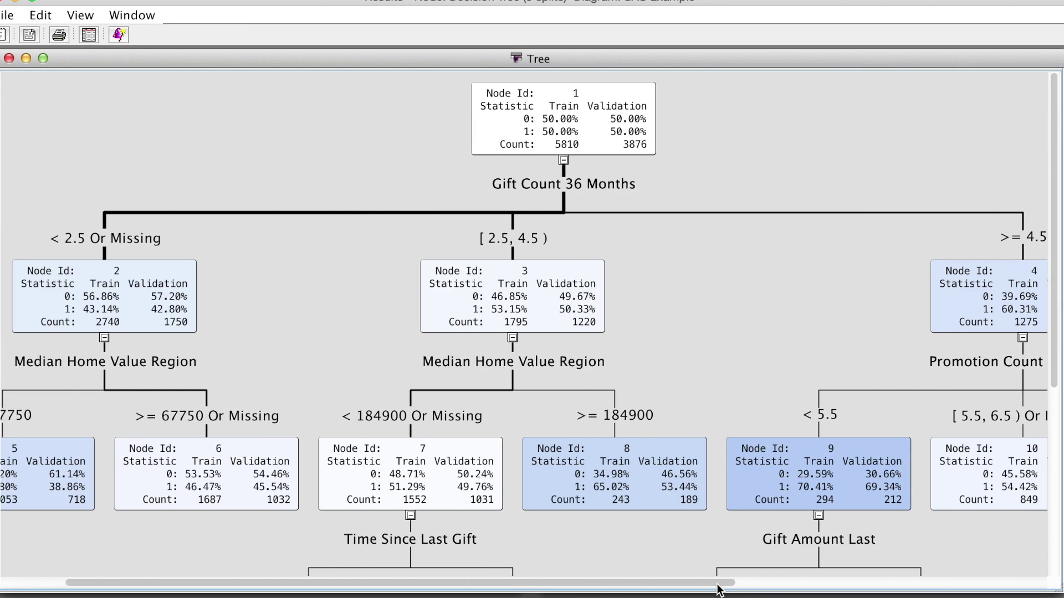
{"action": "left_click_drag", "start_coordinate": [719, 590], "coordinate": [909, 596]}
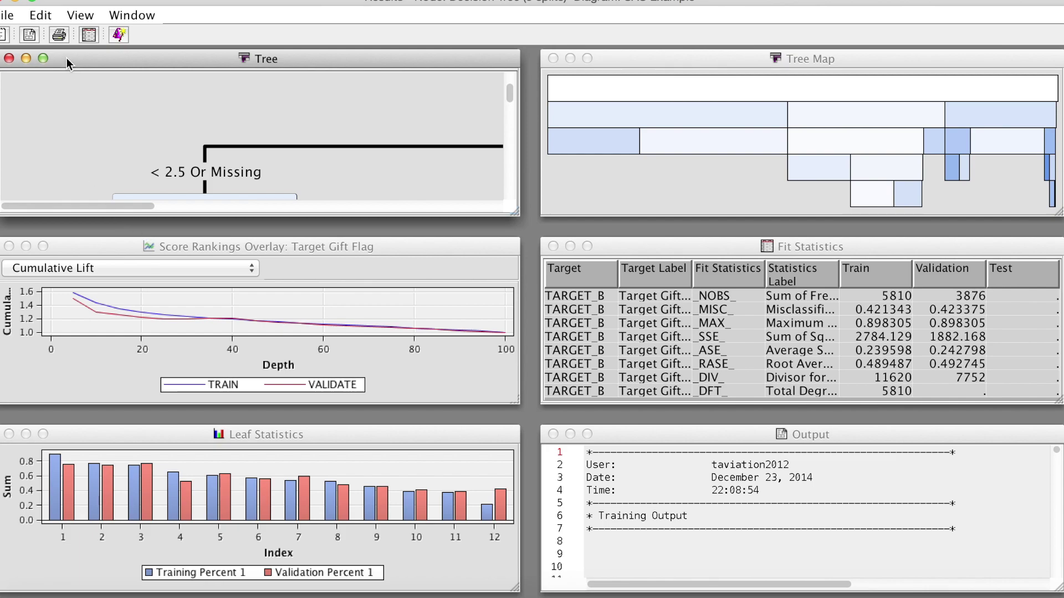
- Inspect the three-way tree's Subtree Assessment Plot by Average Square Error and Misclassification Rate, and close the plot
{"action": "left_click", "coordinate": [82, 17]}
{"action": "mouse_move", "coordinate": [108, 102]}
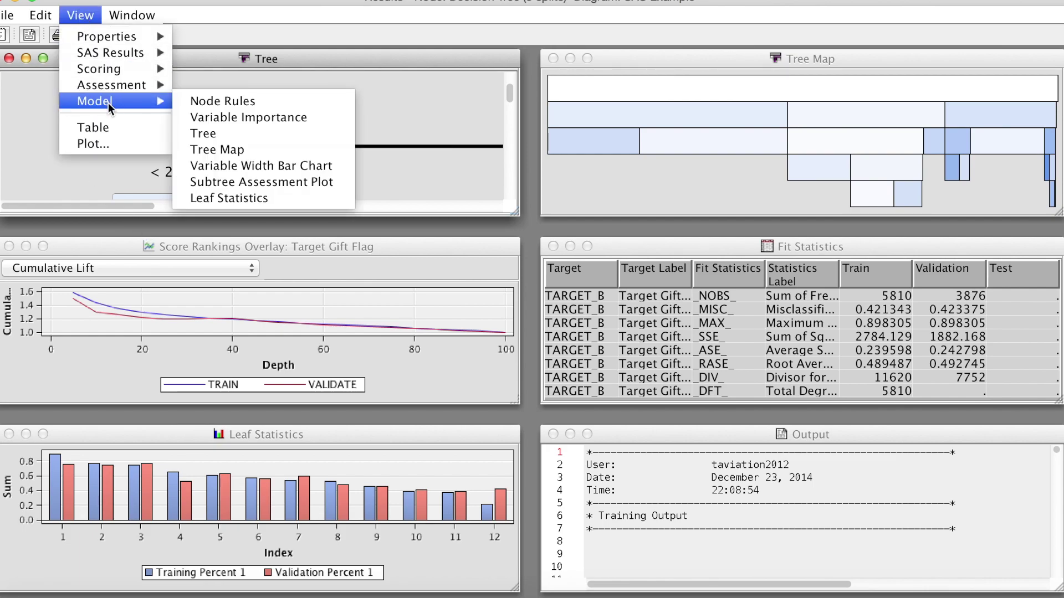
{"action": "left_click", "coordinate": [261, 182]}
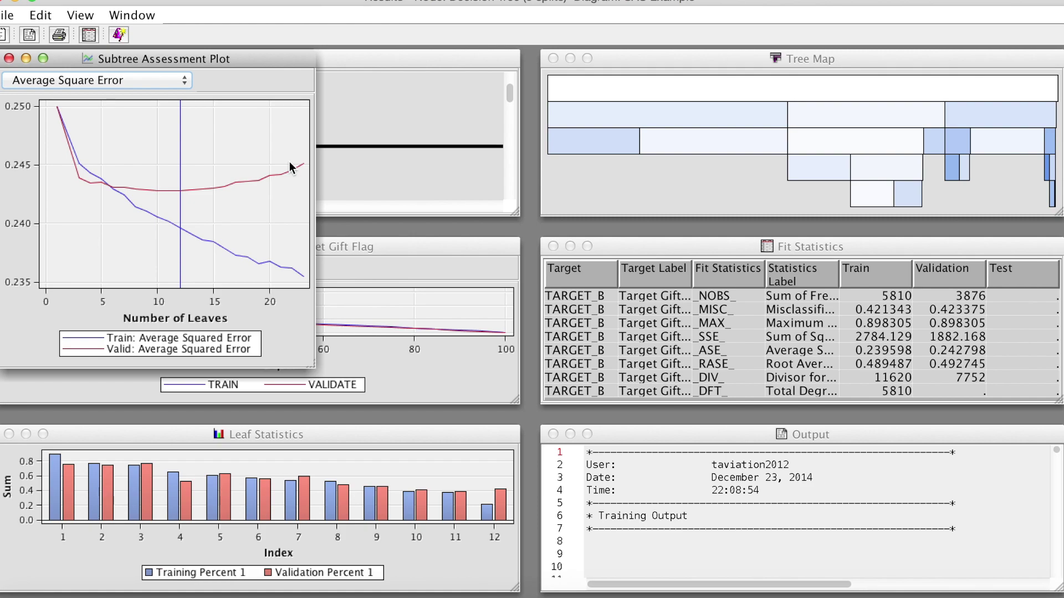
{"action": "mouse_move", "coordinate": [183, 172]}
{"action": "left_click", "coordinate": [183, 80]}
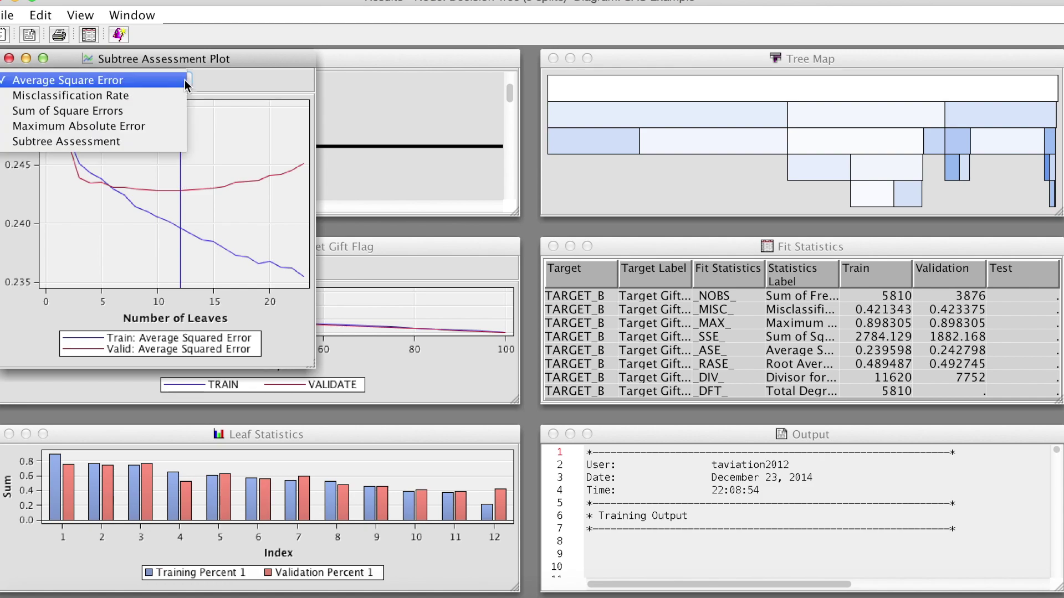
{"action": "left_click", "coordinate": [165, 95]}
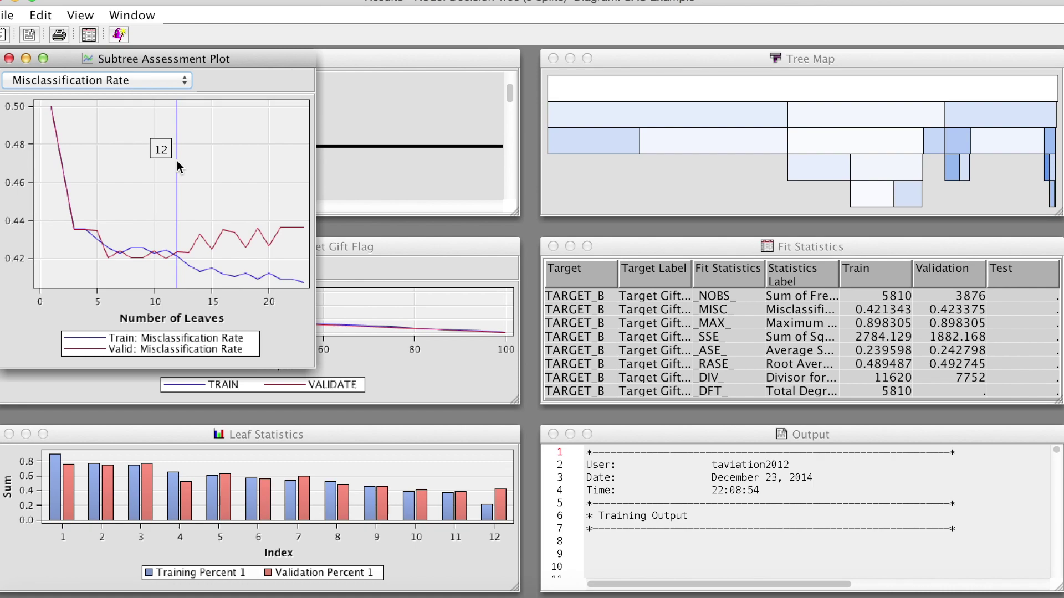
{"action": "left_click", "coordinate": [10, 58]}
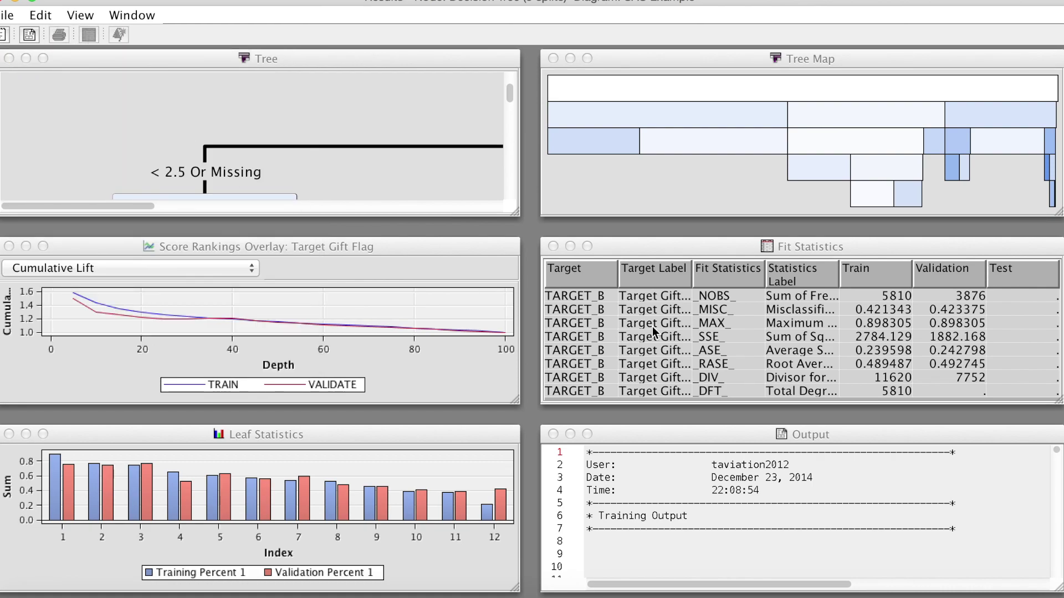
- Read through the Output listing of the Decision Tree (3 splits) results, from the variable summary onward
{"action": "left_click", "coordinate": [894, 471]}
{"action": "scroll", "coordinate": [894, 470], "scroll_direction": "down", "scroll_amount": 4}
{"action": "scroll", "coordinate": [894, 470], "scroll_direction": "down", "scroll_amount": 10}
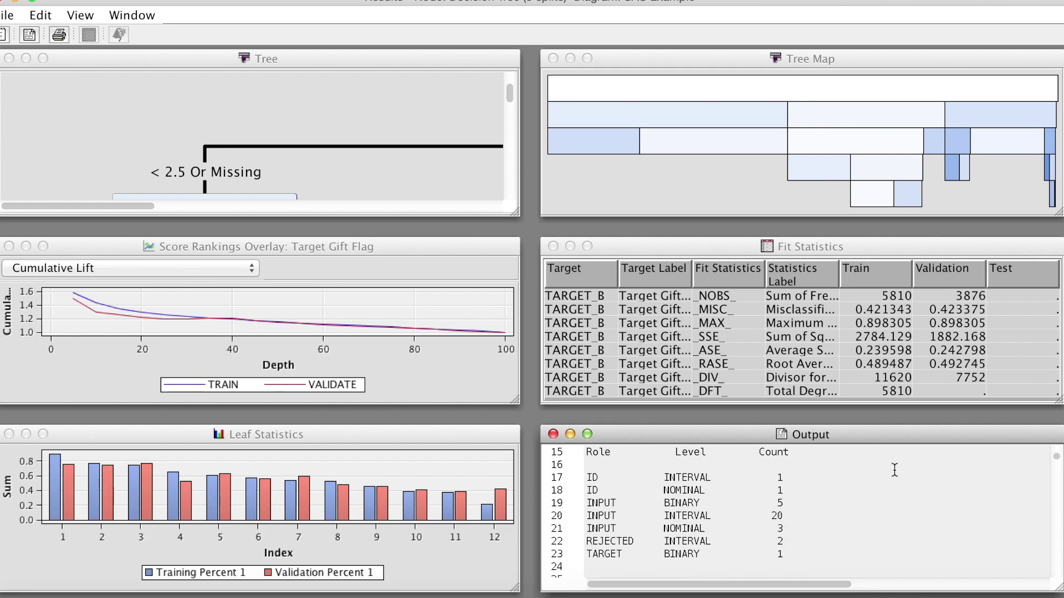
{"action": "scroll", "coordinate": [895, 470], "scroll_direction": "down", "scroll_amount": 20}
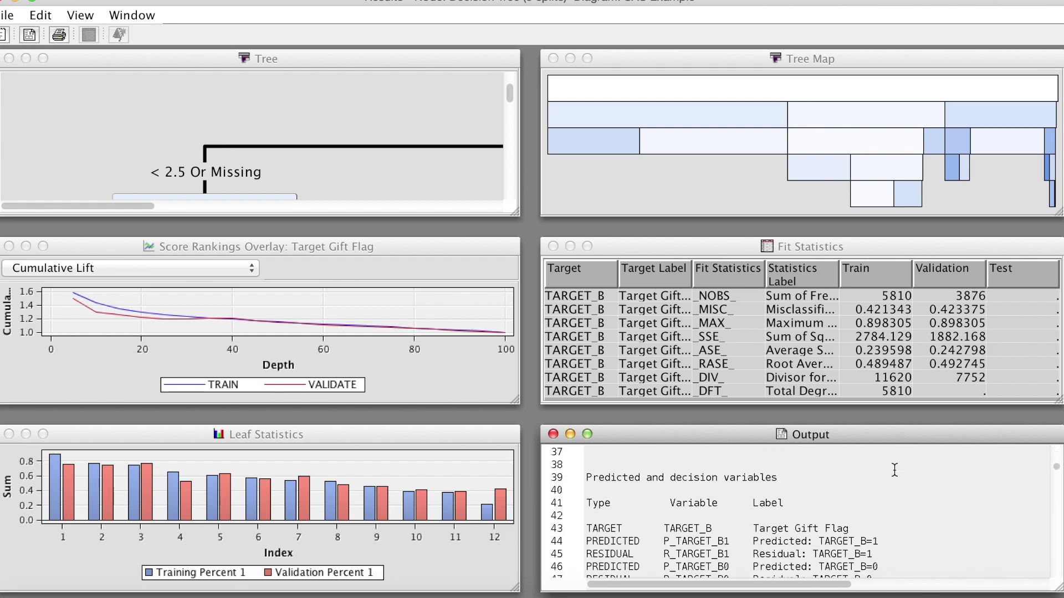